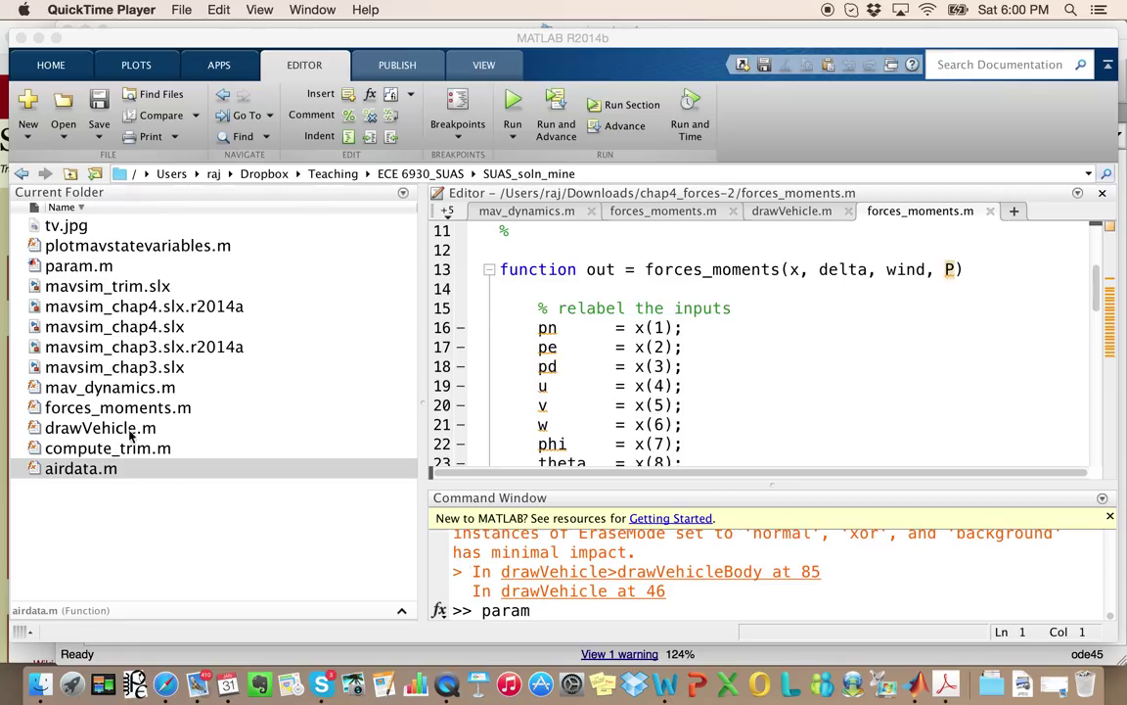
- Point out mav_dynamics.m and forces_moments.m in Current Folder, then select mavsim_chap4.slx
{"action": "left_click", "coordinate": [126, 391]}
{"action": "left_click", "coordinate": [126, 391]}
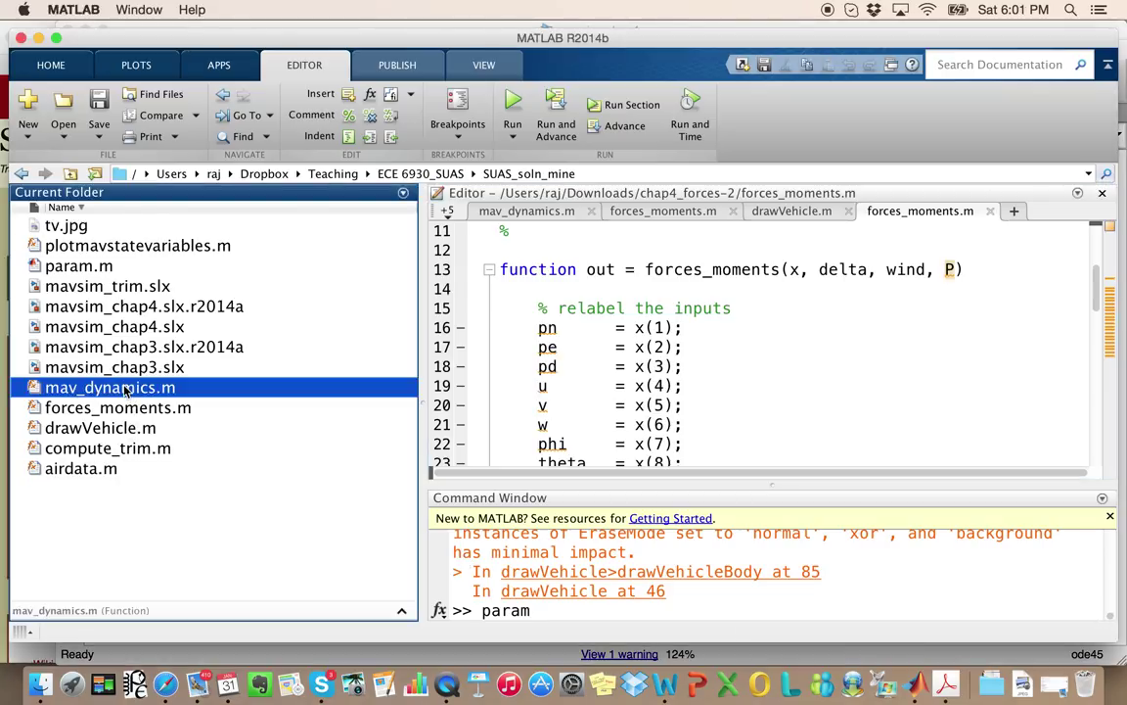
{"action": "left_click", "coordinate": [123, 415]}
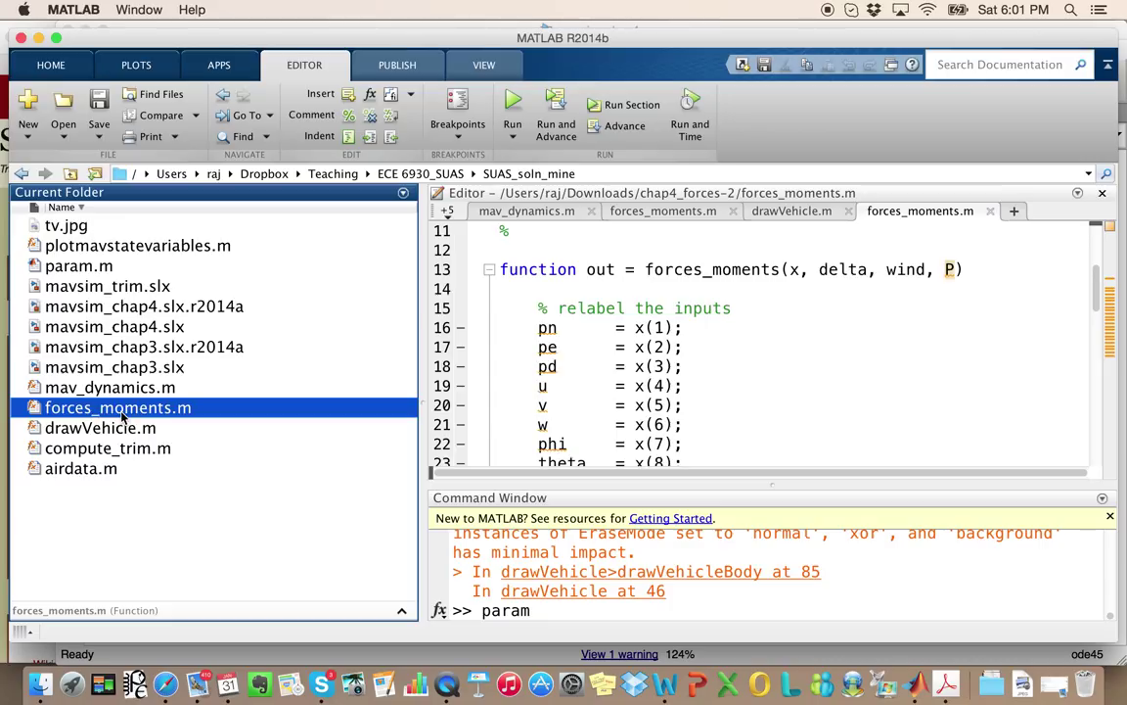
{"action": "left_click", "coordinate": [144, 332], "text": "super"}
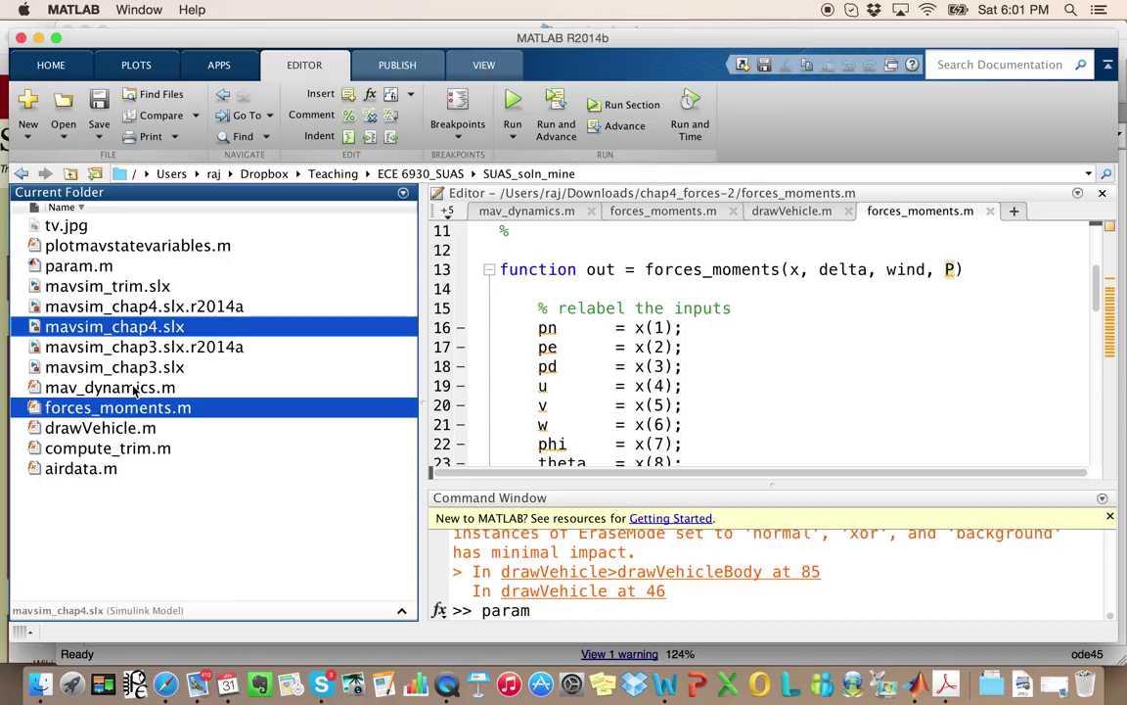
- Open mavsim_chap4.slx, dismiss the loading error, and bring the model window forward
{"action": "double_click", "coordinate": [122, 333]}
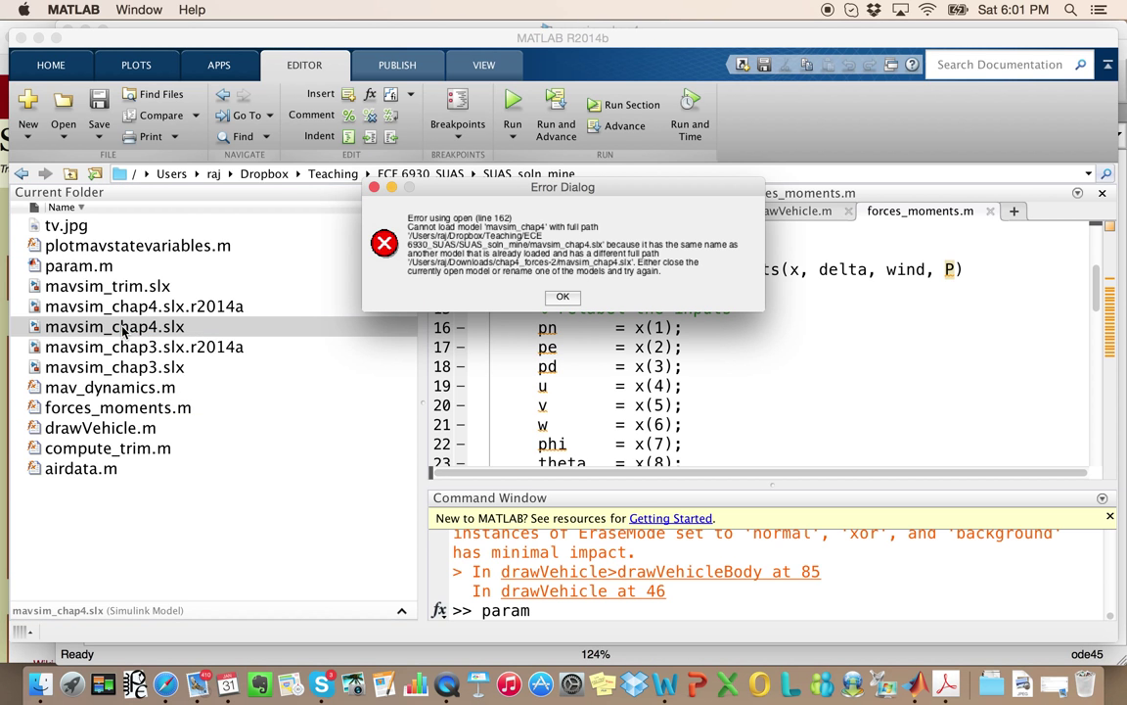
{"action": "left_click", "coordinate": [565, 298]}
{"action": "key", "text": "ctrl+Down"}
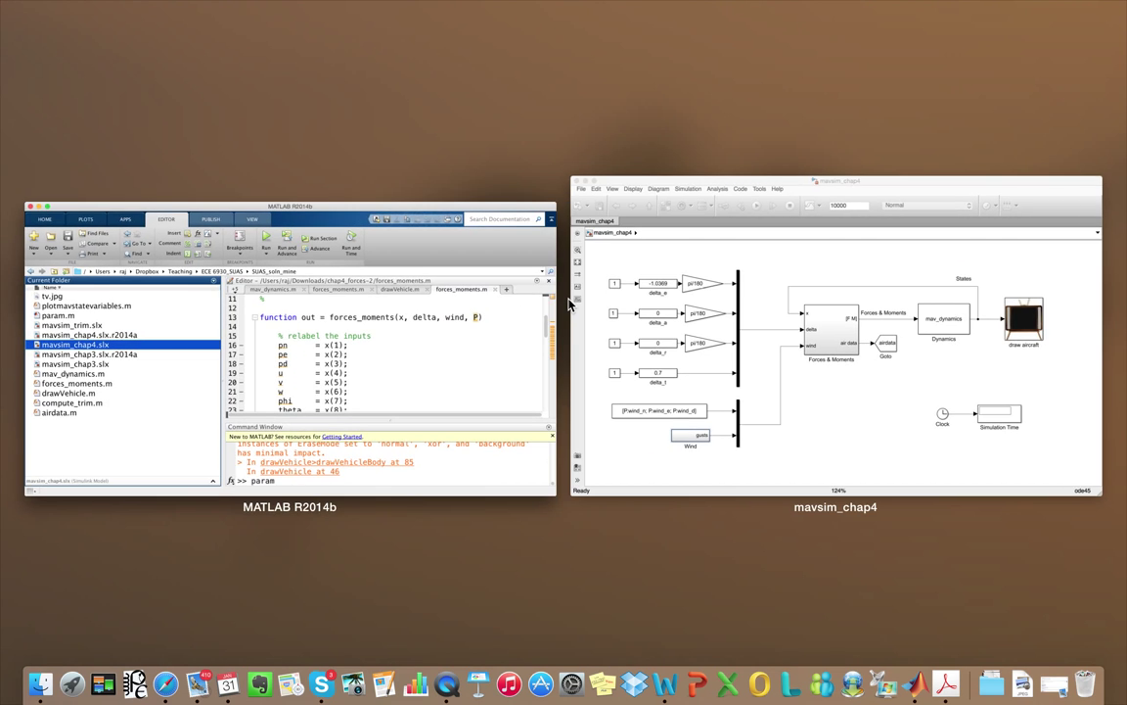
{"action": "left_click", "coordinate": [861, 433]}
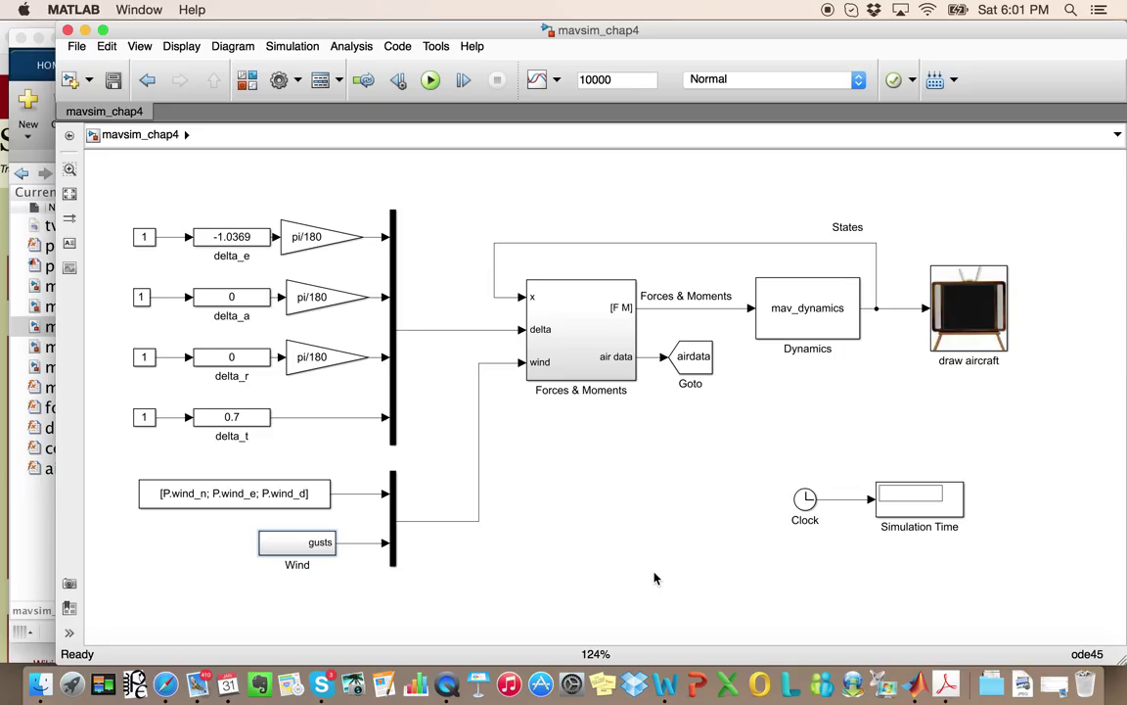
- Revisit forces_moments.m in MATLAB, then return to the mavsim_chap4 model window
{"action": "left_click", "coordinate": [37, 476]}
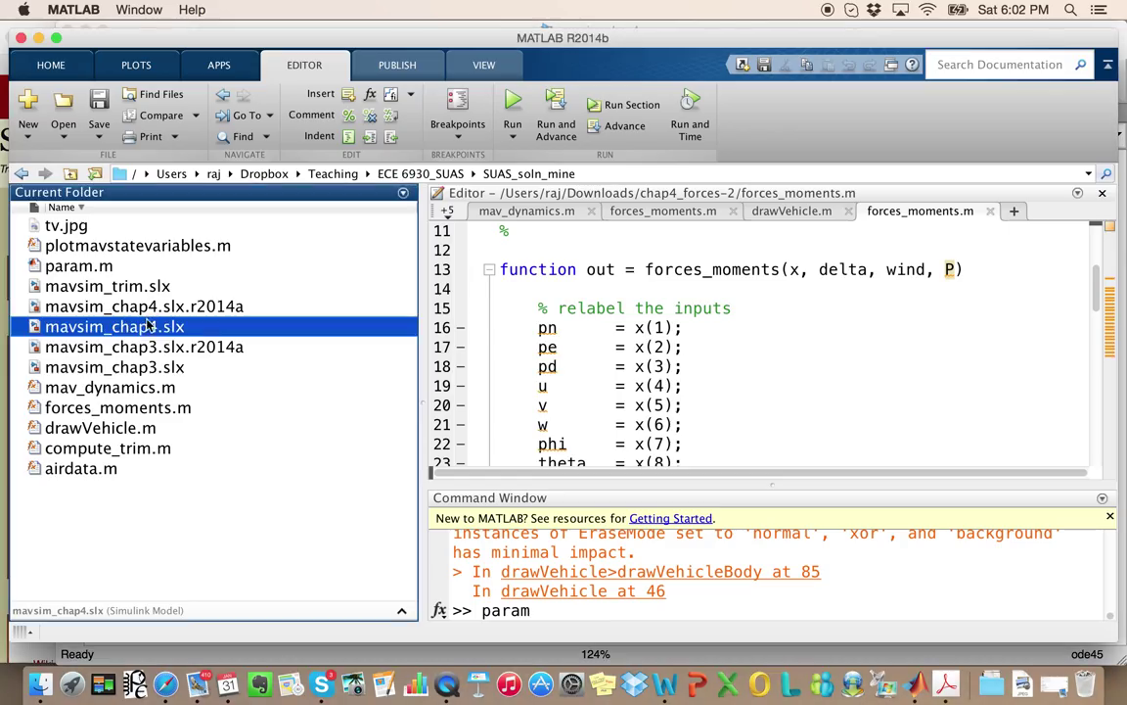
{"action": "left_click", "coordinate": [123, 409]}
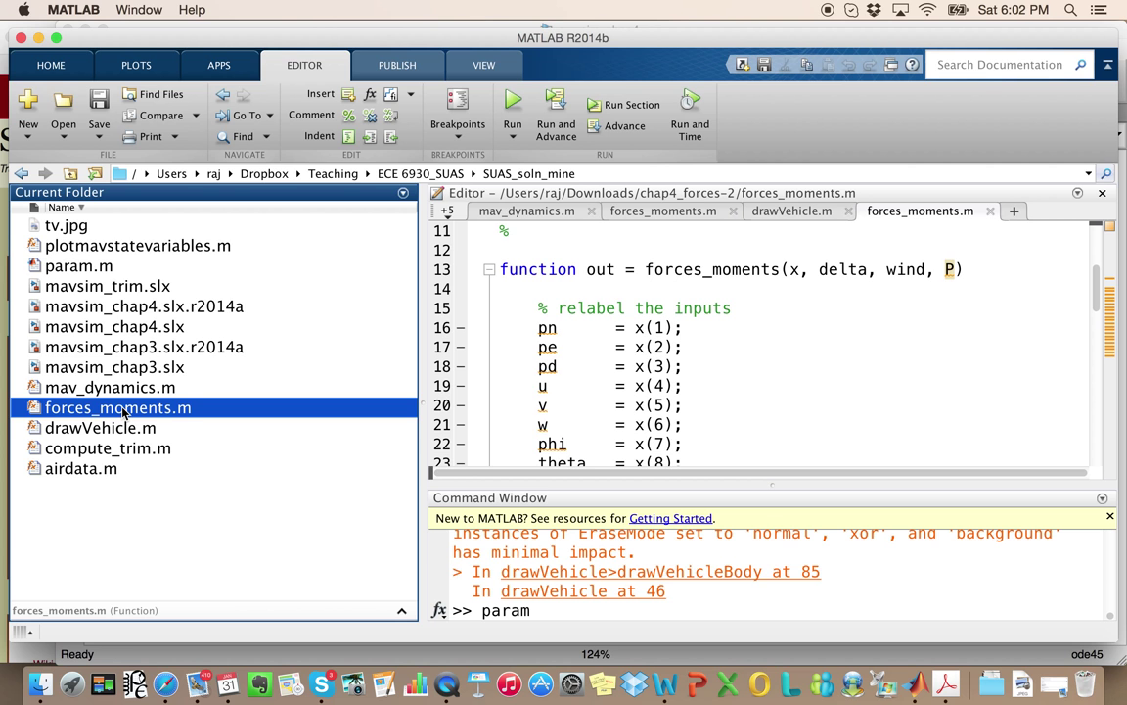
{"action": "key", "text": "ctrl+Down"}
{"action": "left_click", "coordinate": [840, 422]}
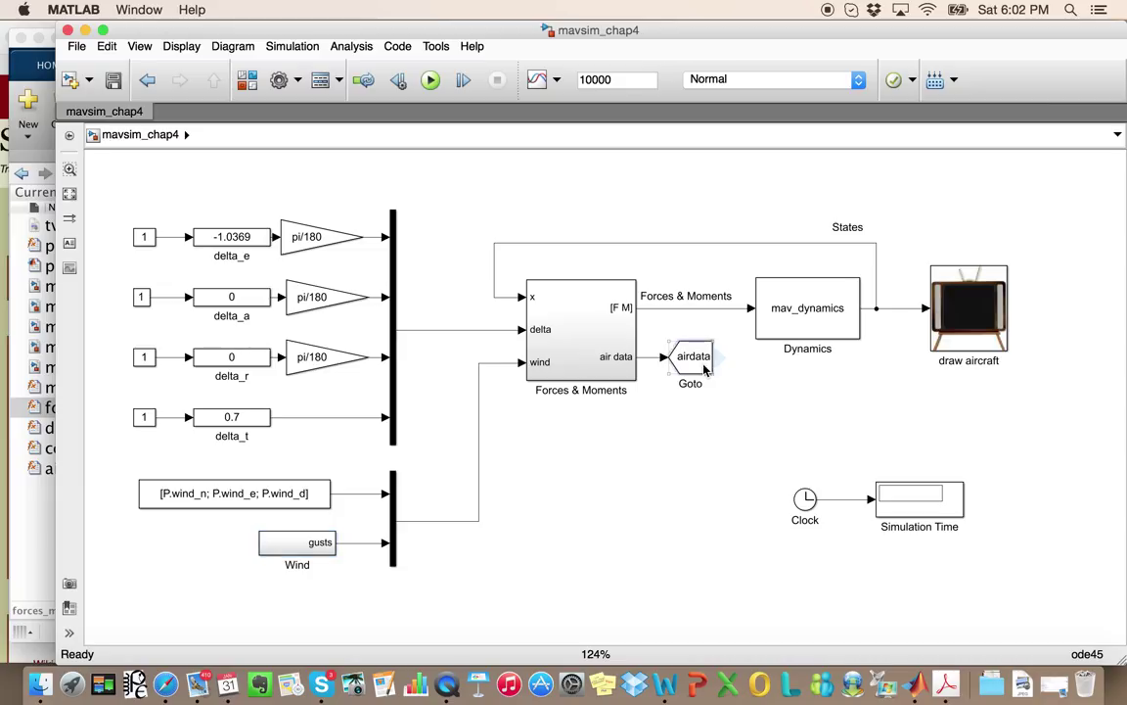
- Confirm the Forces & Moments Demux outputs are [6;6], close it unchanged, and head back to MATLAB
{"action": "double_click", "coordinate": [580, 343]}
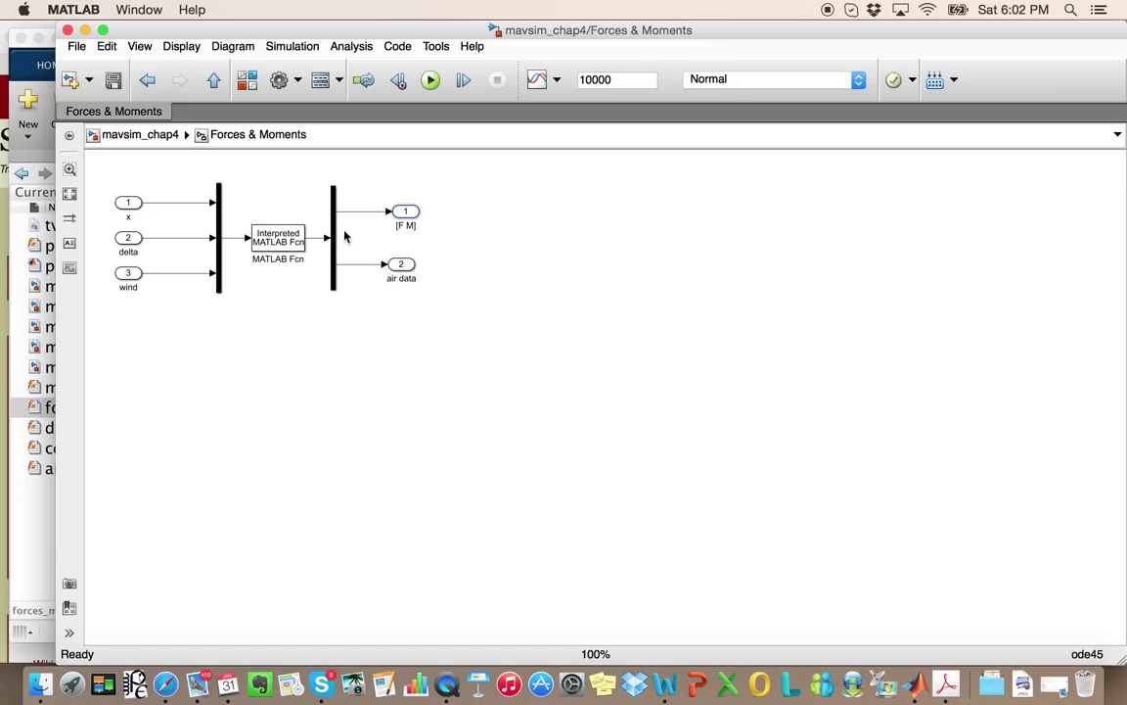
{"action": "double_click", "coordinate": [333, 235]}
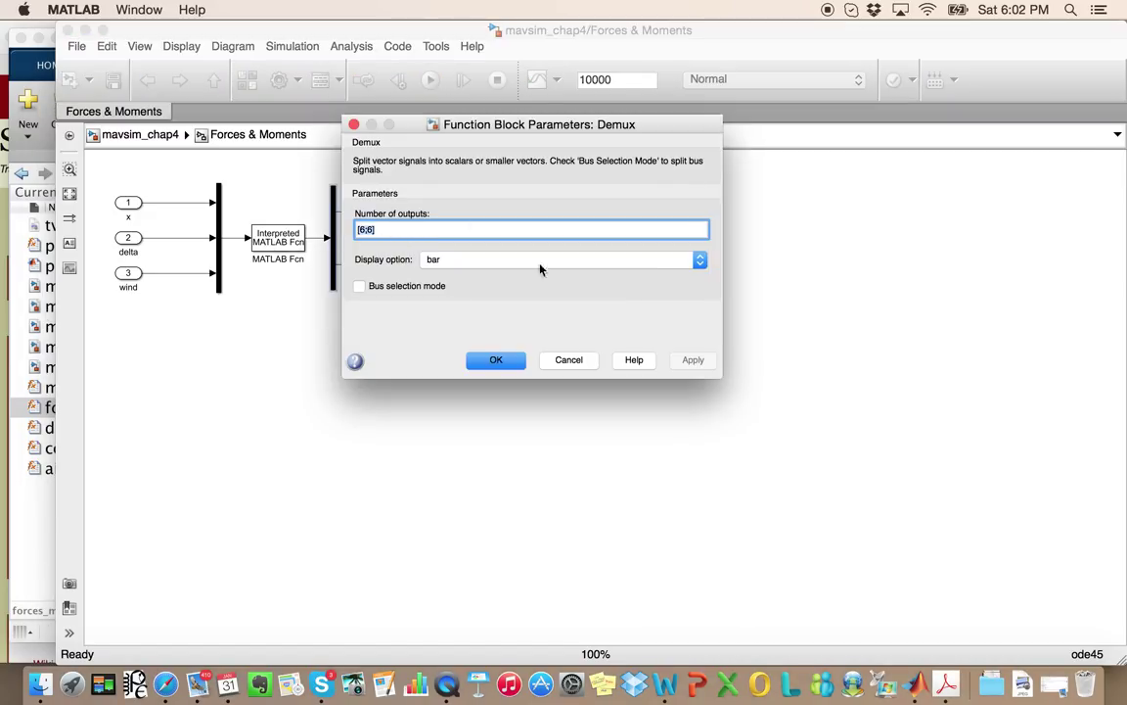
{"action": "left_click", "coordinate": [496, 360]}
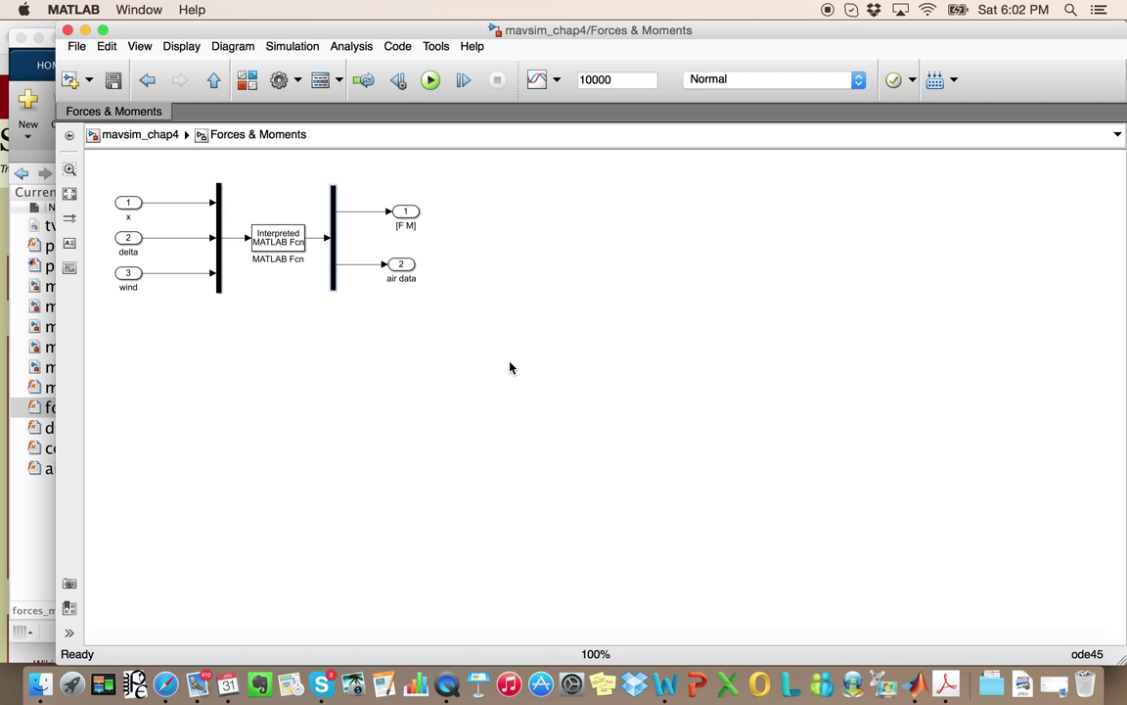
{"action": "key", "text": "ctrl+Down"}
- In the Dropbox forces_moments.m, select the Force, Torque and air-data output terms on line 164
{"action": "left_click", "coordinate": [385, 370]}
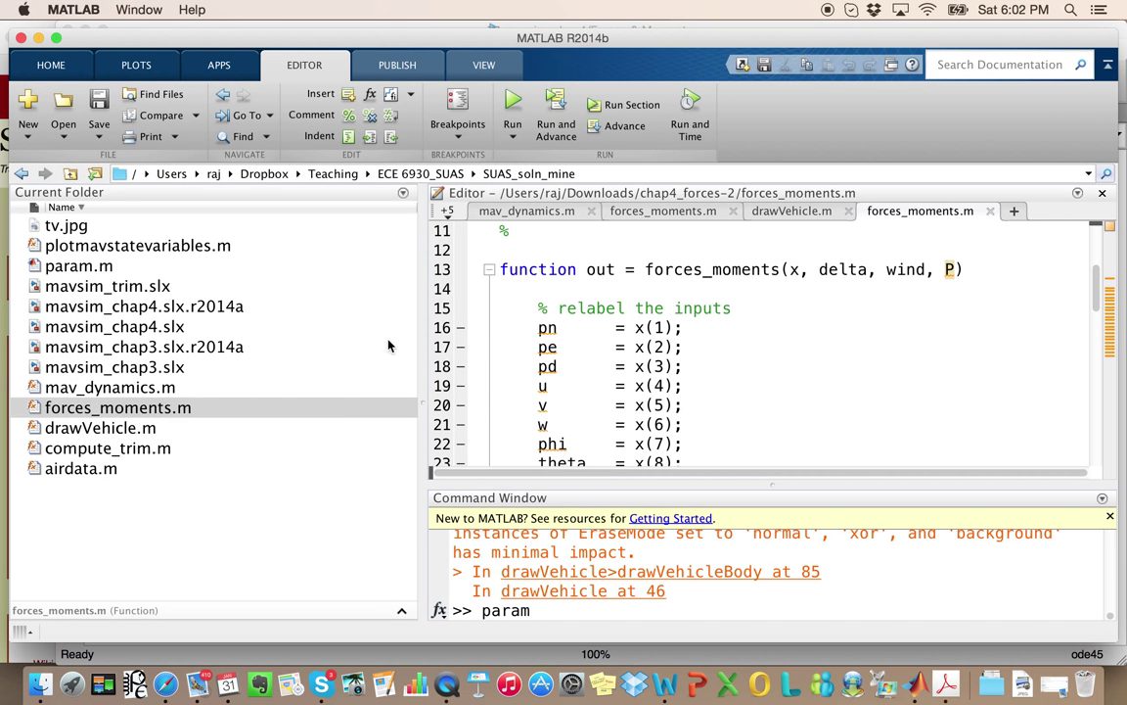
{"action": "left_click", "coordinate": [658, 213]}
{"action": "scroll", "coordinate": [761, 368], "scroll_direction": "down", "scroll_amount": 3}
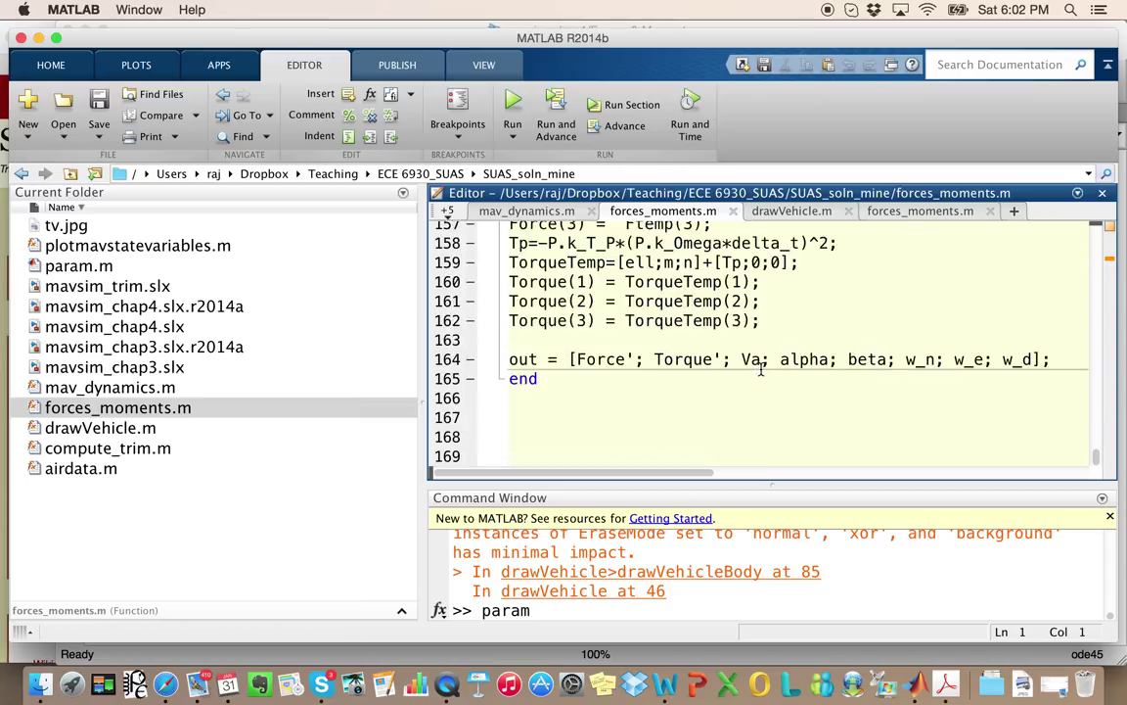
{"action": "left_click", "coordinate": [575, 359]}
{"action": "left_click_drag", "start_coordinate": [576, 359], "coordinate": [1033, 359]}
{"action": "left_click", "coordinate": [741, 359]}
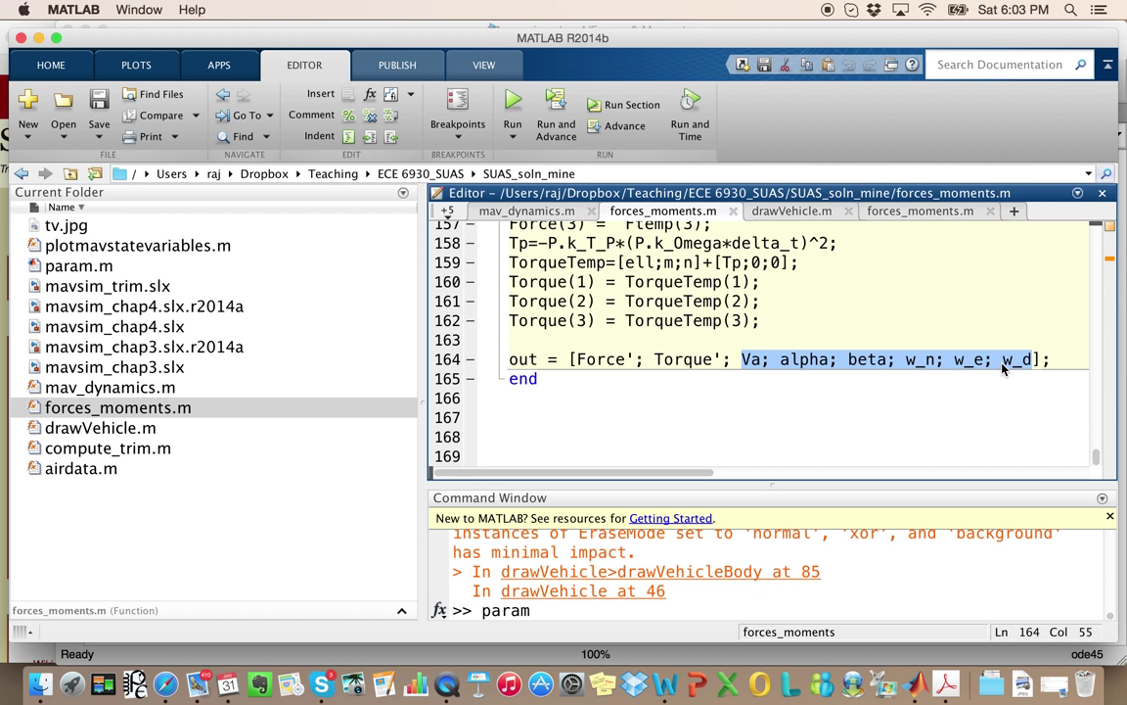
- Go up from Forces & Moments to the top-level model and point out the airdata Goto block
{"action": "key", "text": "ctrl+Down"}
{"action": "left_click", "coordinate": [829, 337]}
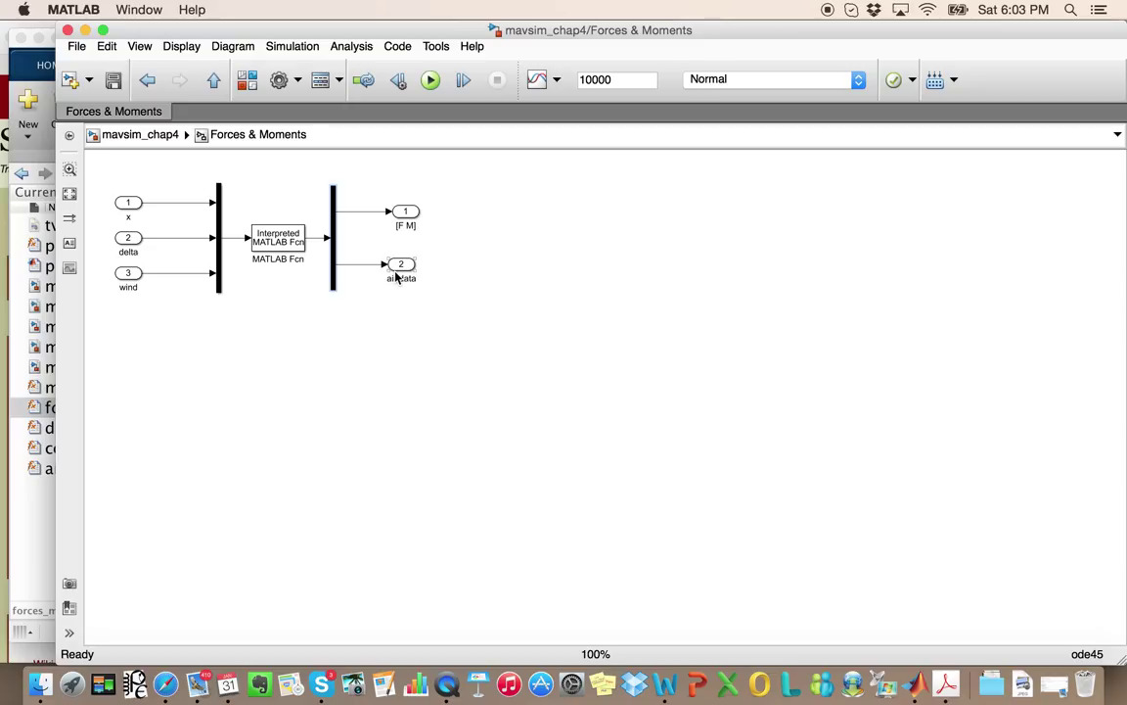
{"action": "left_click", "coordinate": [116, 133]}
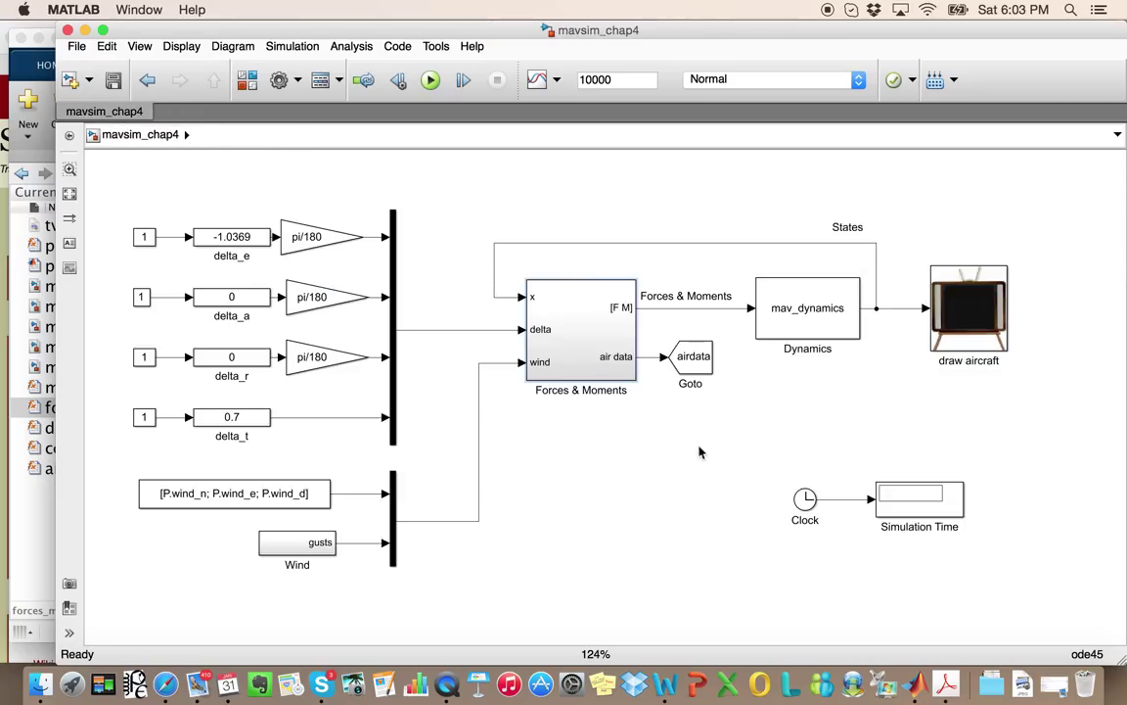
{"action": "left_click", "coordinate": [691, 390]}
- Point out airdata.m, then scroll forces_moments.m up to its header comments at line 1
{"action": "left_click", "coordinate": [39, 522]}
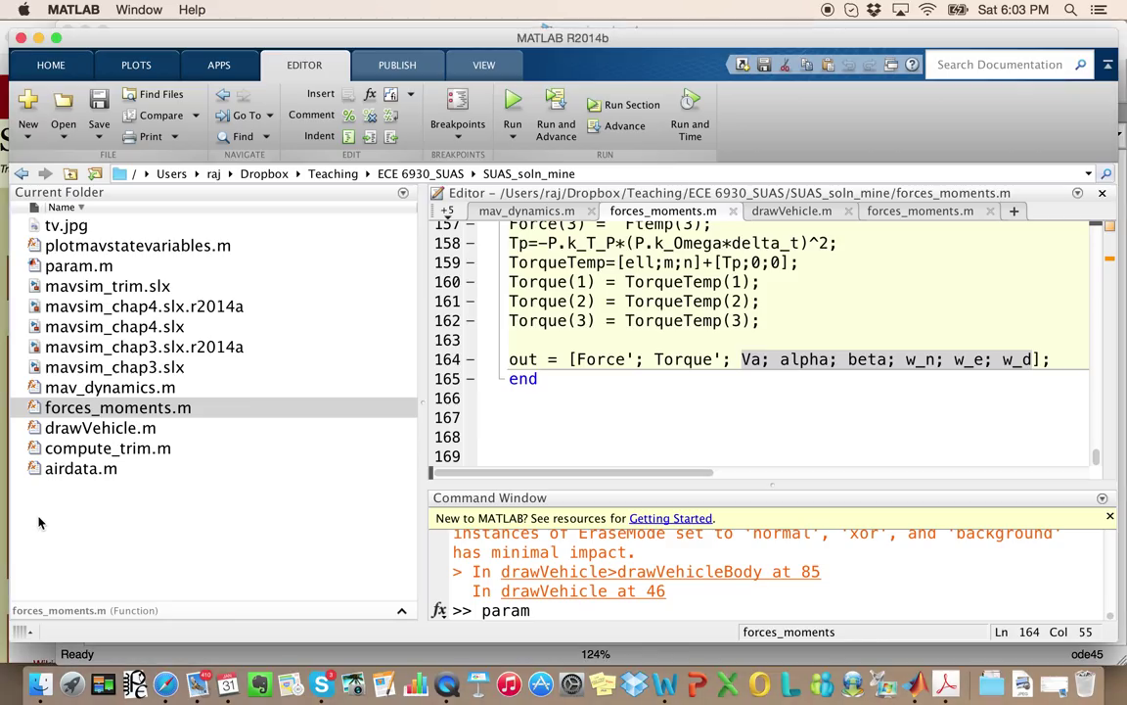
{"action": "left_click", "coordinate": [70, 474]}
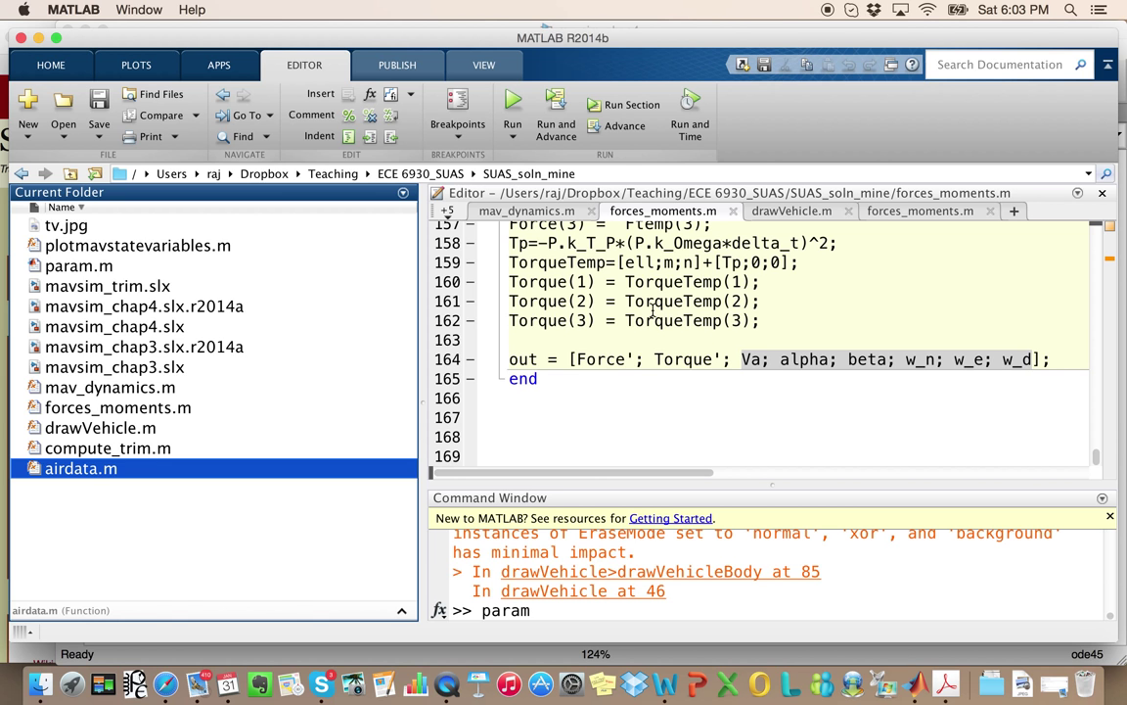
{"action": "scroll", "coordinate": [685, 293], "scroll_direction": "up", "scroll_amount": 1}
{"action": "scroll", "coordinate": [743, 264], "scroll_direction": "up", "scroll_amount": 4}
{"action": "scroll", "coordinate": [765, 257], "scroll_direction": "up", "scroll_amount": 8}
{"action": "scroll", "coordinate": [764, 258], "scroll_direction": "up", "scroll_amount": 7}
{"action": "scroll", "coordinate": [764, 258], "scroll_direction": "up", "scroll_amount": 5}
{"action": "scroll", "coordinate": [764, 259], "scroll_direction": "up", "scroll_amount": 15}
{"action": "scroll", "coordinate": [764, 259], "scroll_direction": "up", "scroll_amount": 10}
{"action": "scroll", "coordinate": [764, 259], "scroll_direction": "up", "scroll_amount": 3}
{"action": "scroll", "coordinate": [764, 259], "scroll_direction": "up", "scroll_amount": 2}
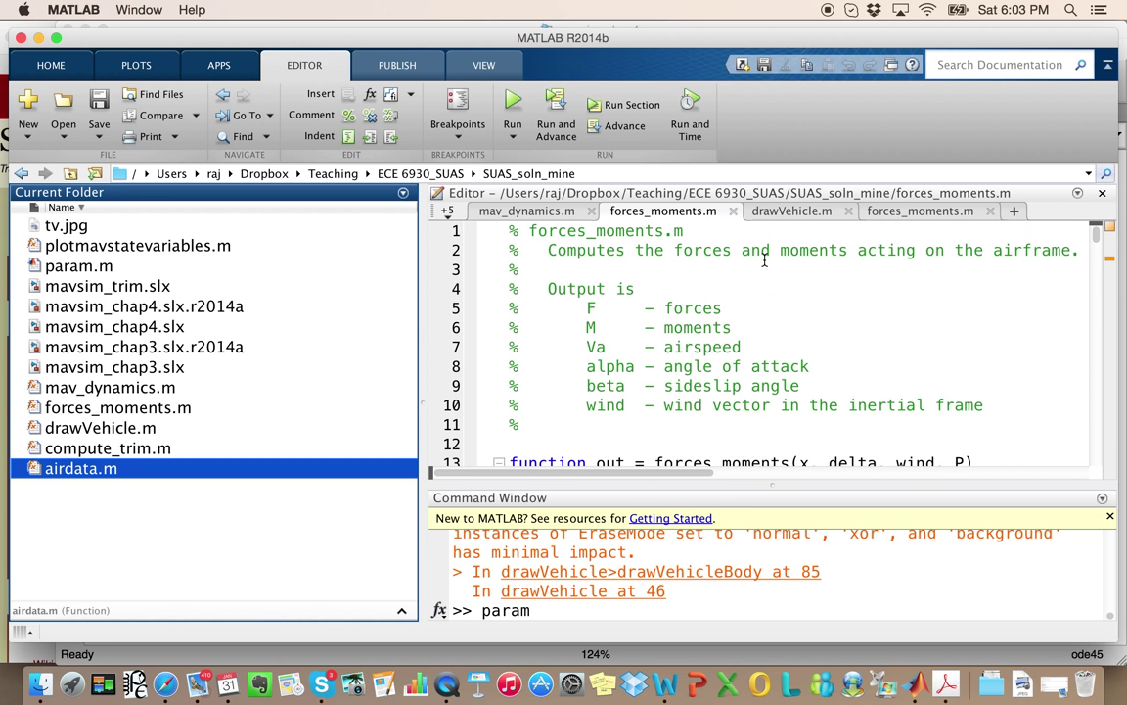
- In the Downloads forces_moments.m, highlight the steady wind North/East and body-axis gust lines
{"action": "left_click", "coordinate": [910, 211]}
{"action": "scroll", "coordinate": [816, 299], "scroll_direction": "down", "scroll_amount": 2}
{"action": "scroll", "coordinate": [816, 298], "scroll_direction": "down", "scroll_amount": 3}
{"action": "scroll", "coordinate": [816, 298], "scroll_direction": "down", "scroll_amount": 4}
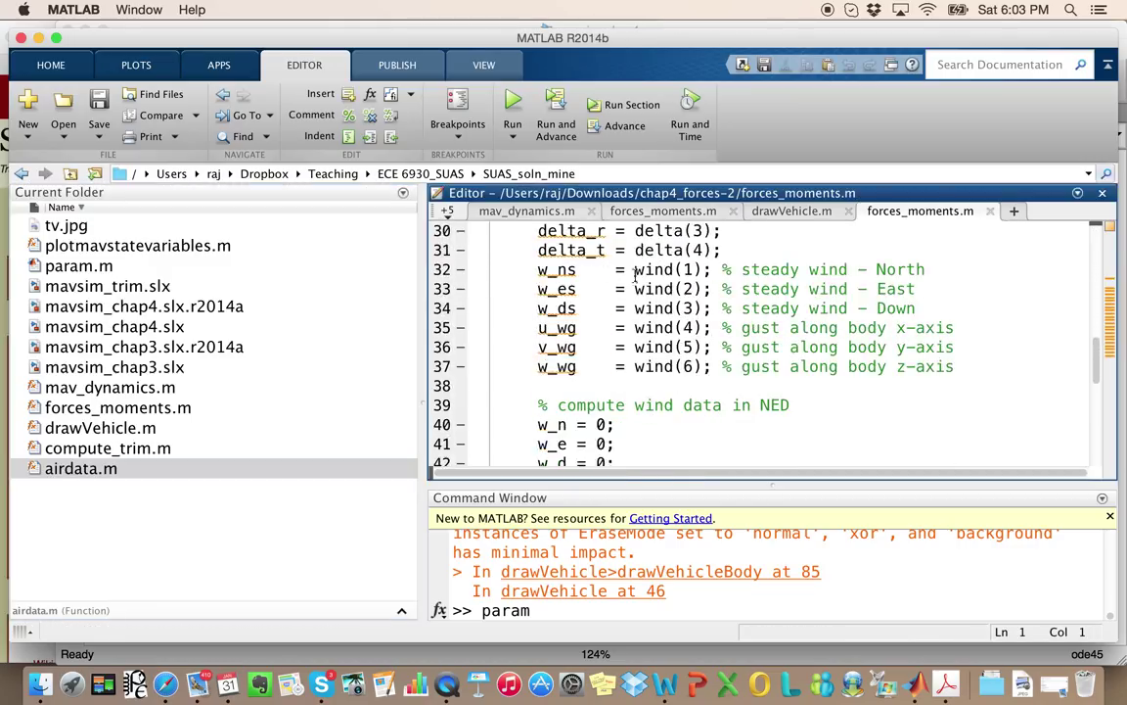
{"action": "mouse_move", "coordinate": [537, 270]}
{"action": "left_mouse_down"}
{"action": "mouse_move", "coordinate": [636, 289]}
{"action": "mouse_move", "coordinate": [641, 308]}
{"action": "mouse_move", "coordinate": [912, 313]}
{"action": "mouse_move", "coordinate": [926, 323]}
{"action": "mouse_move", "coordinate": [915, 309]}
{"action": "left_mouse_up"}
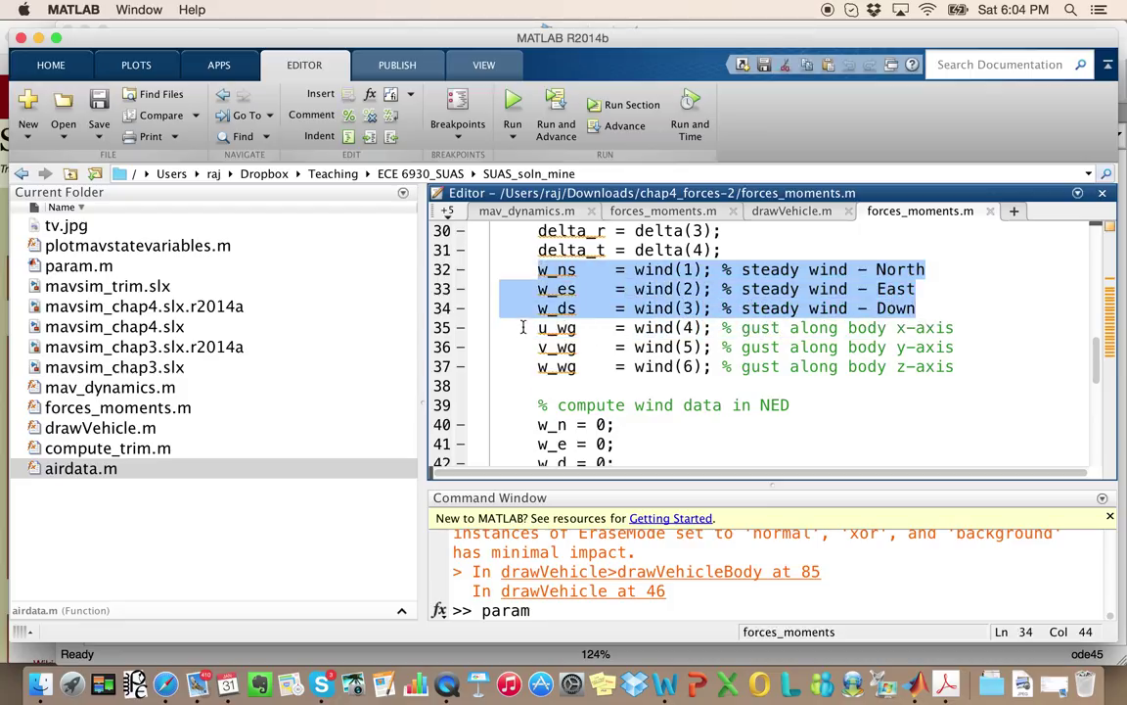
{"action": "left_click_drag", "start_coordinate": [528, 328], "coordinate": [832, 386]}
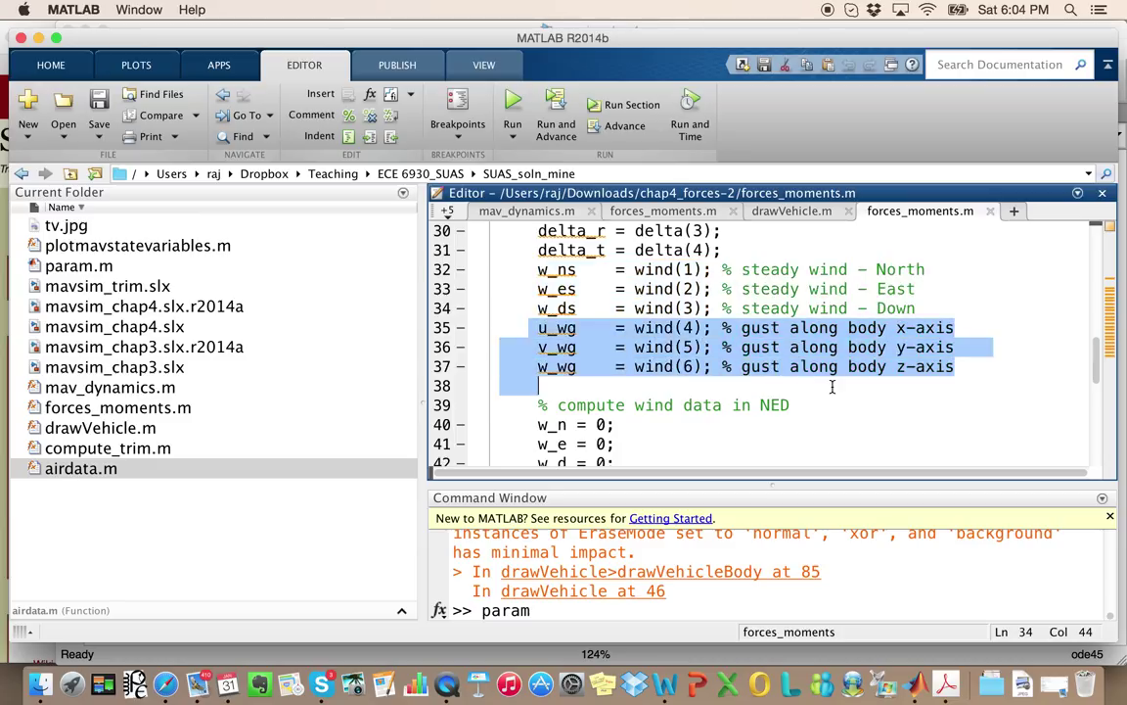
- Highlight the Va, alpha, beta air-data lines, then switch to the mavsim_chap4 model
{"action": "scroll", "coordinate": [939, 404], "scroll_direction": "down", "scroll_amount": 2}
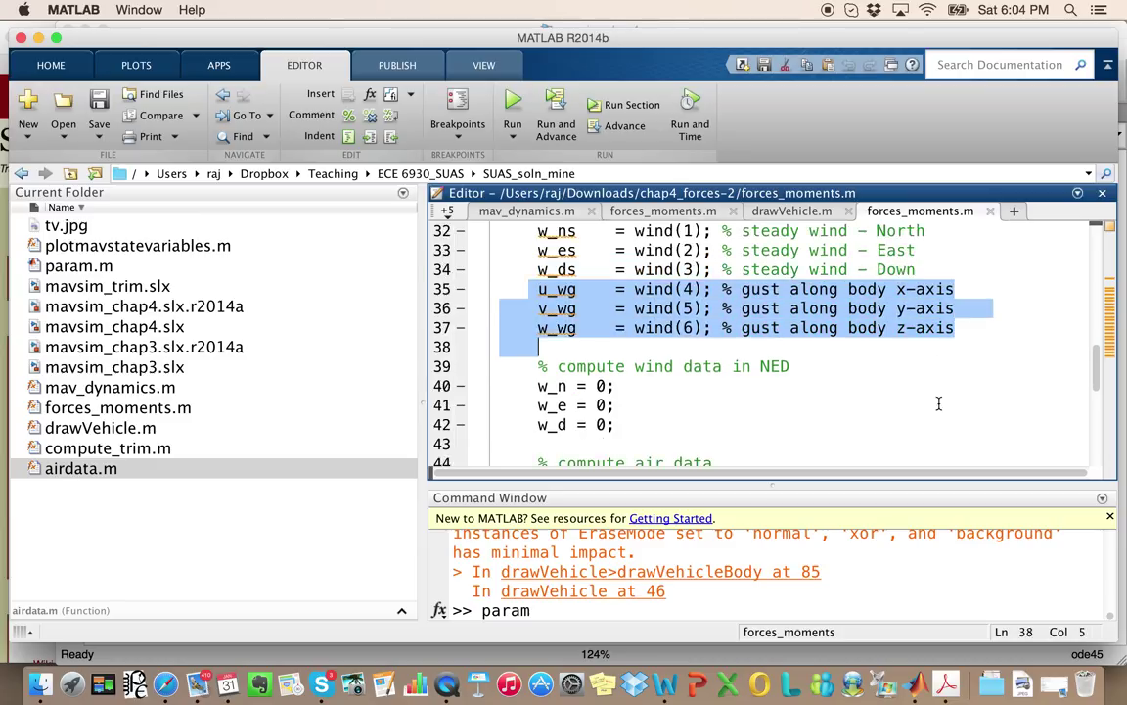
{"action": "scroll", "coordinate": [939, 403], "scroll_direction": "down", "scroll_amount": 3}
{"action": "scroll", "coordinate": [939, 404], "scroll_direction": "down", "scroll_amount": 3}
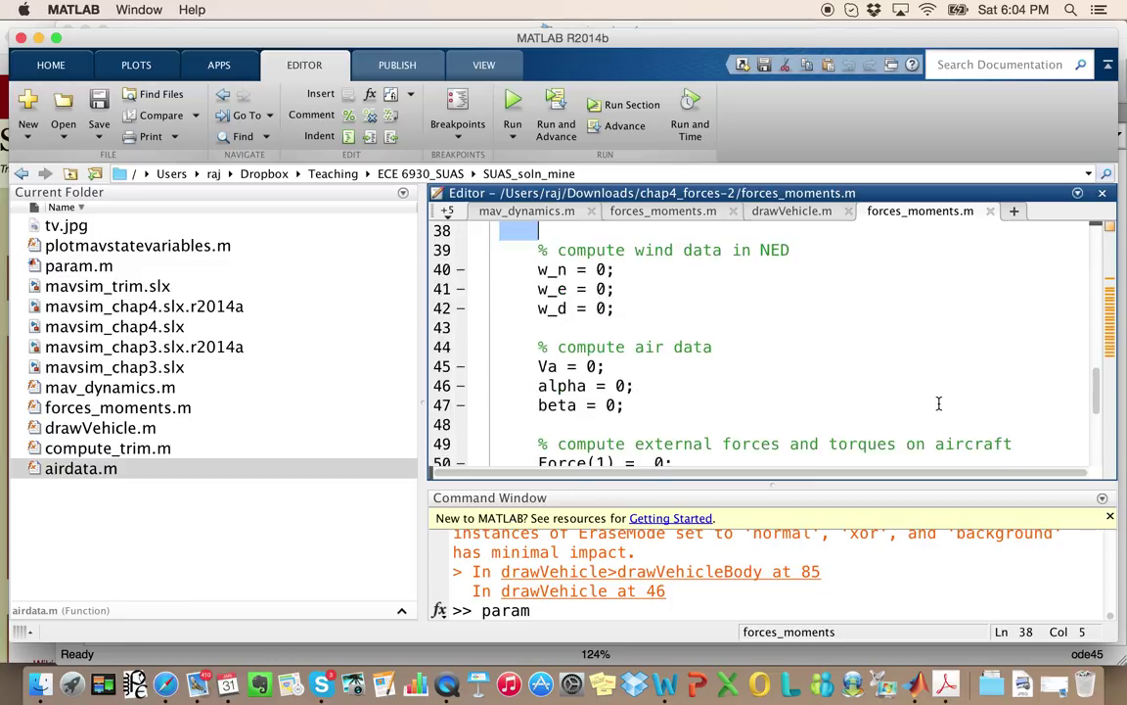
{"action": "left_click_drag", "start_coordinate": [537, 366], "coordinate": [626, 405]}
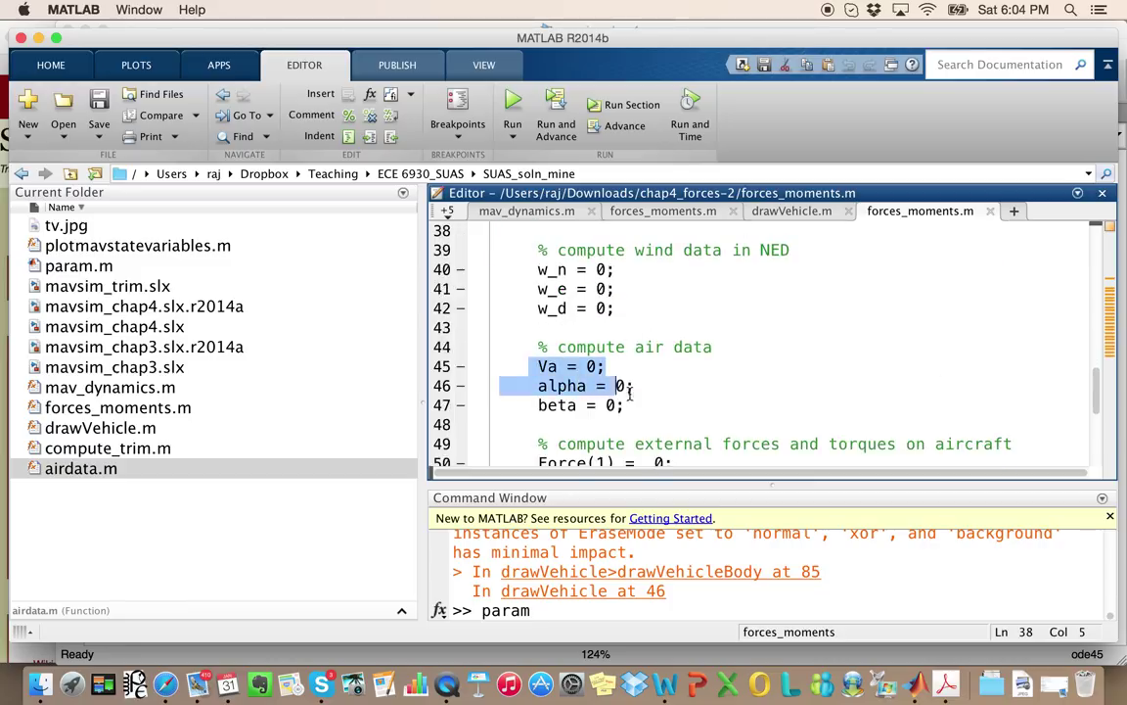
{"action": "left_click", "coordinate": [632, 309]}
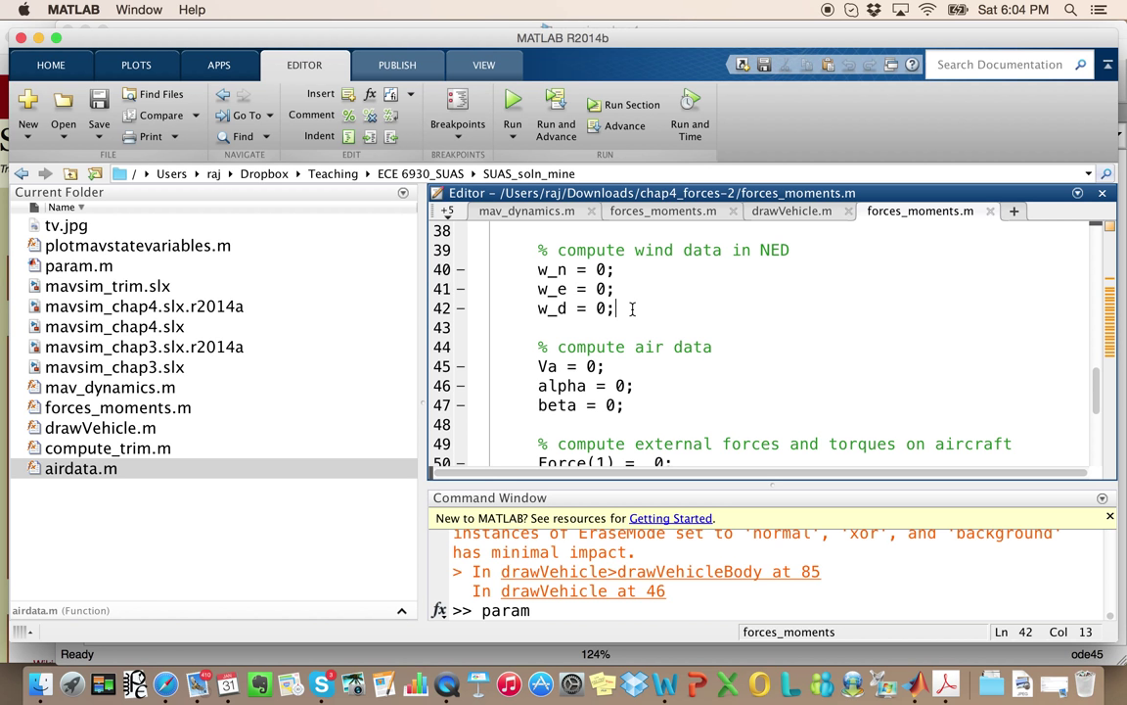
{"action": "key", "text": "ctrl+Down"}
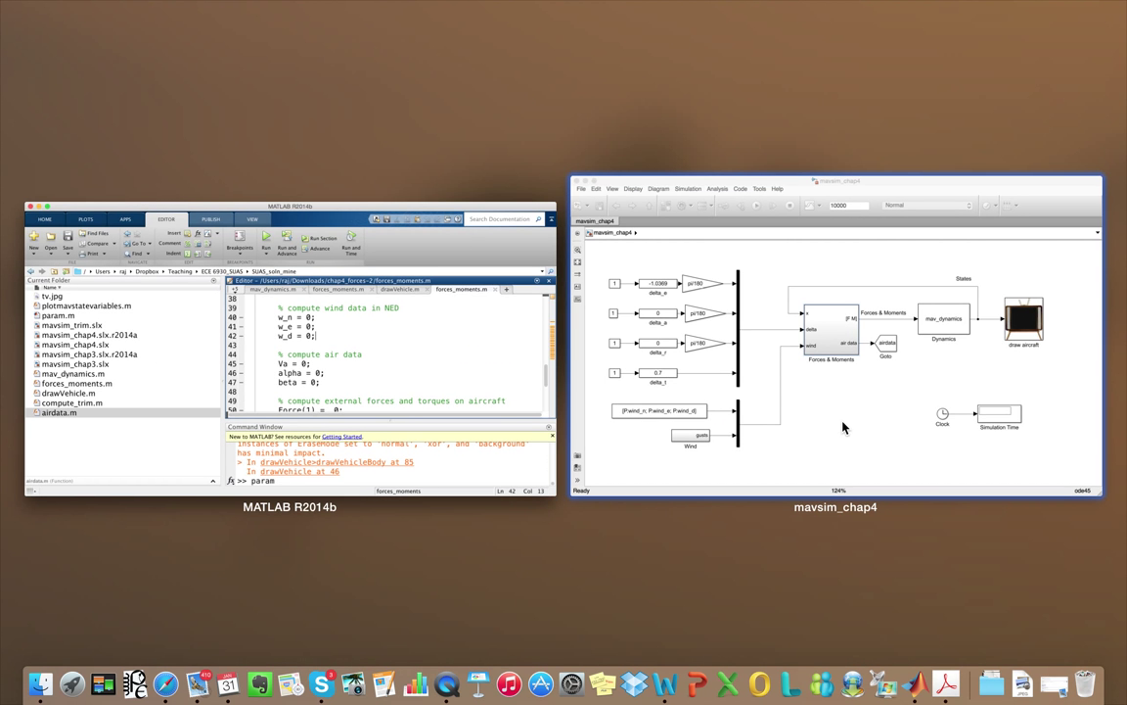
- Open mavsim_chap4's Wind subsystem, select the H_wx and H_wy gust filters, then return to the editor
{"action": "left_click", "coordinate": [771, 428]}
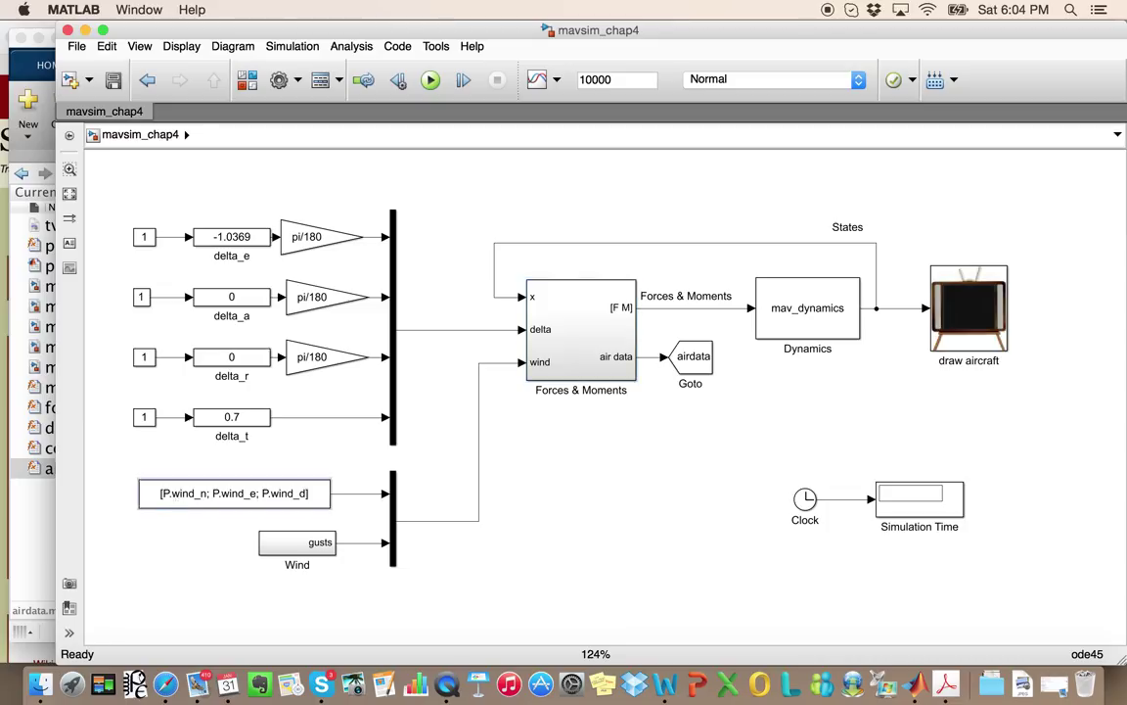
{"action": "scroll", "coordinate": [235, 493], "scroll_direction": "left", "scroll_amount": 2}
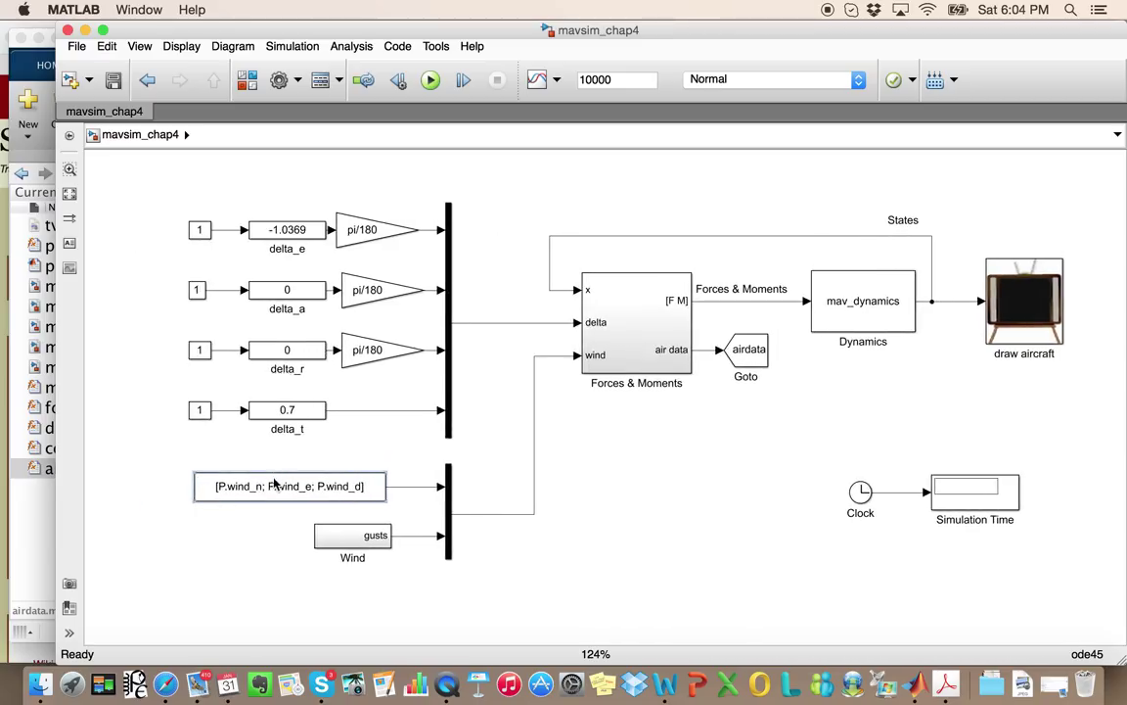
{"action": "double_click", "coordinate": [350, 541]}
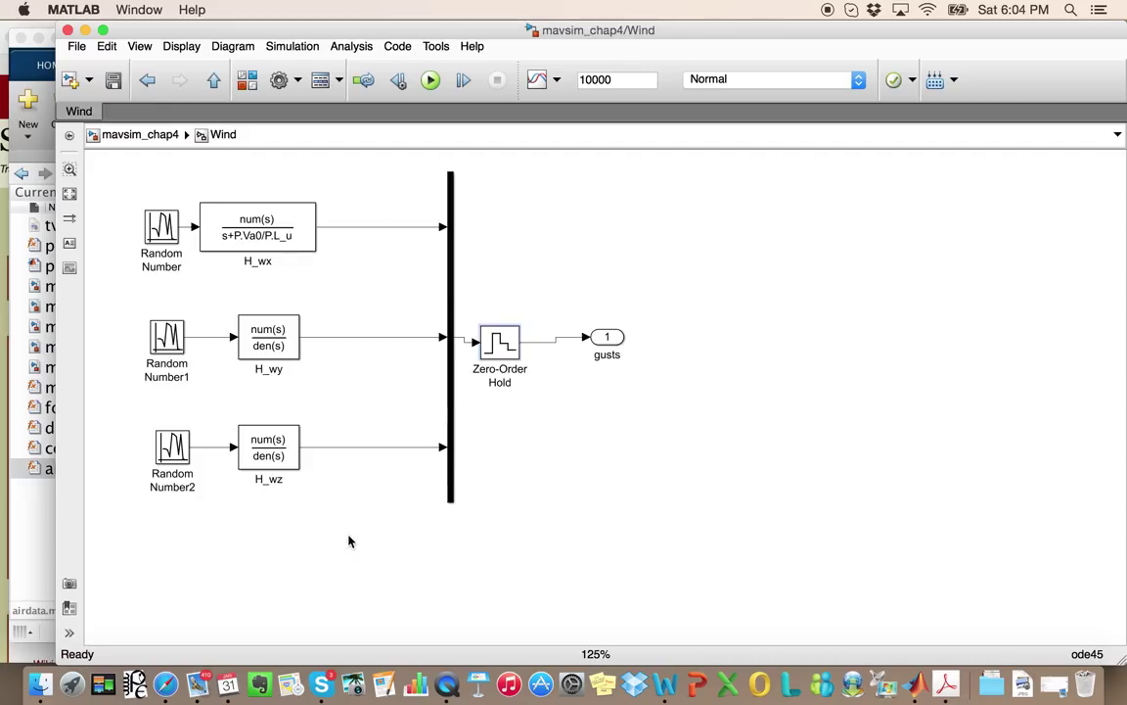
{"action": "left_click", "coordinate": [253, 228]}
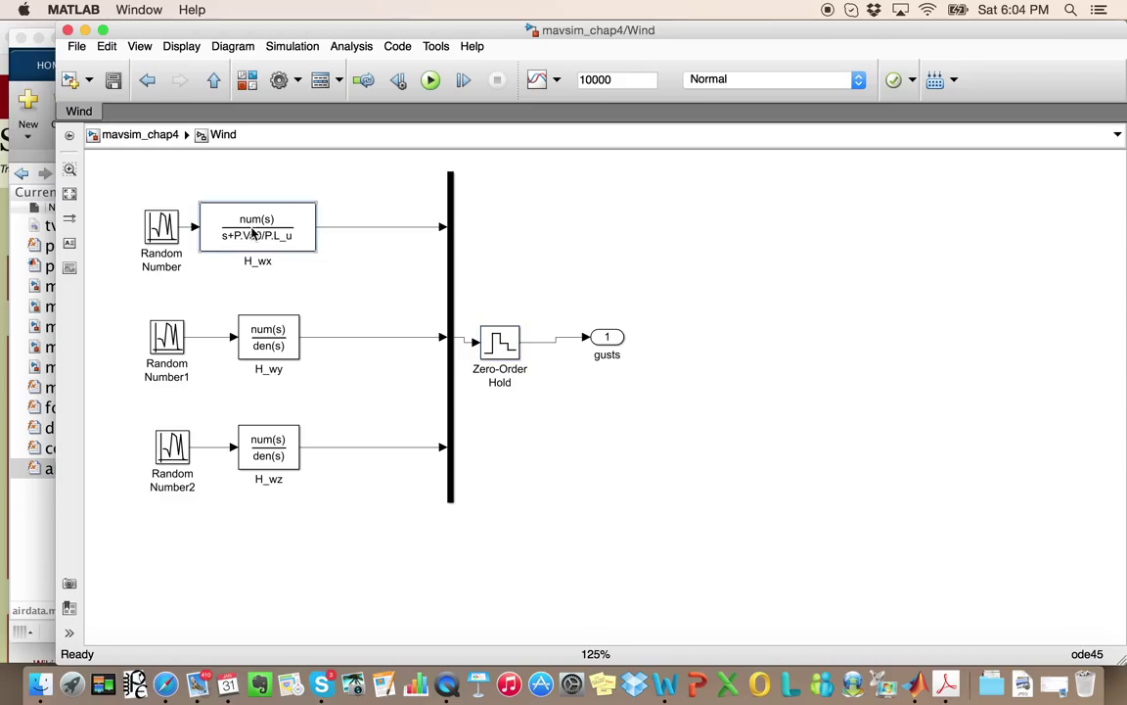
{"action": "left_click", "coordinate": [280, 339]}
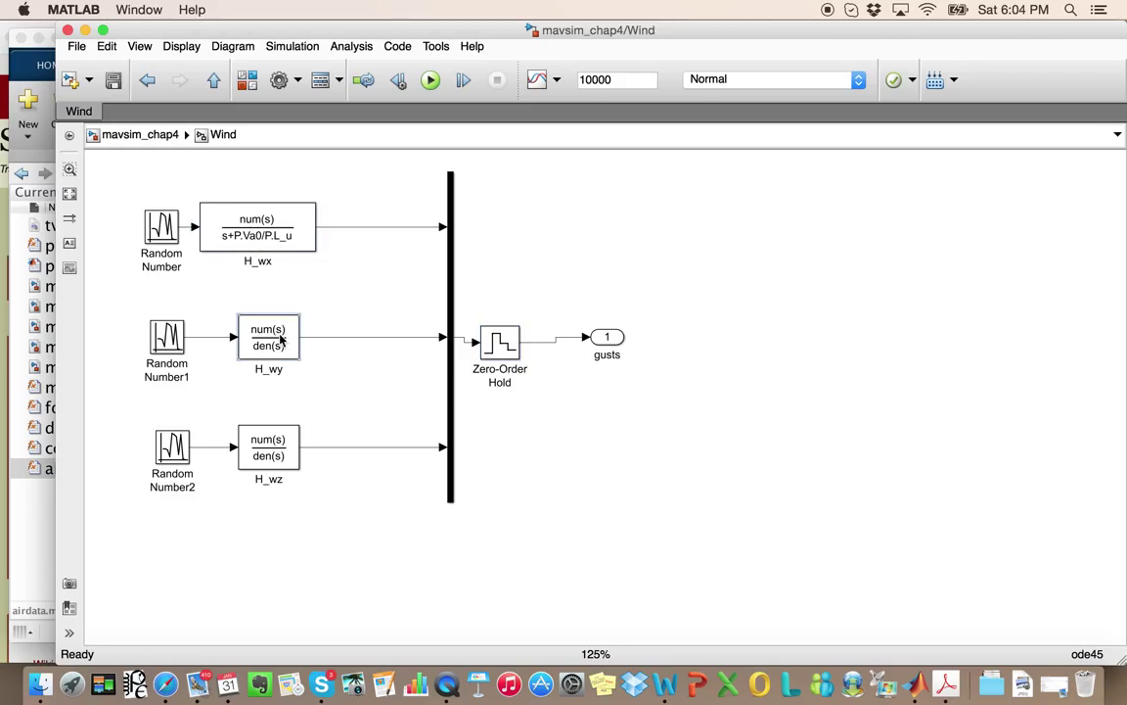
{"action": "key", "text": "ctrl+Down"}
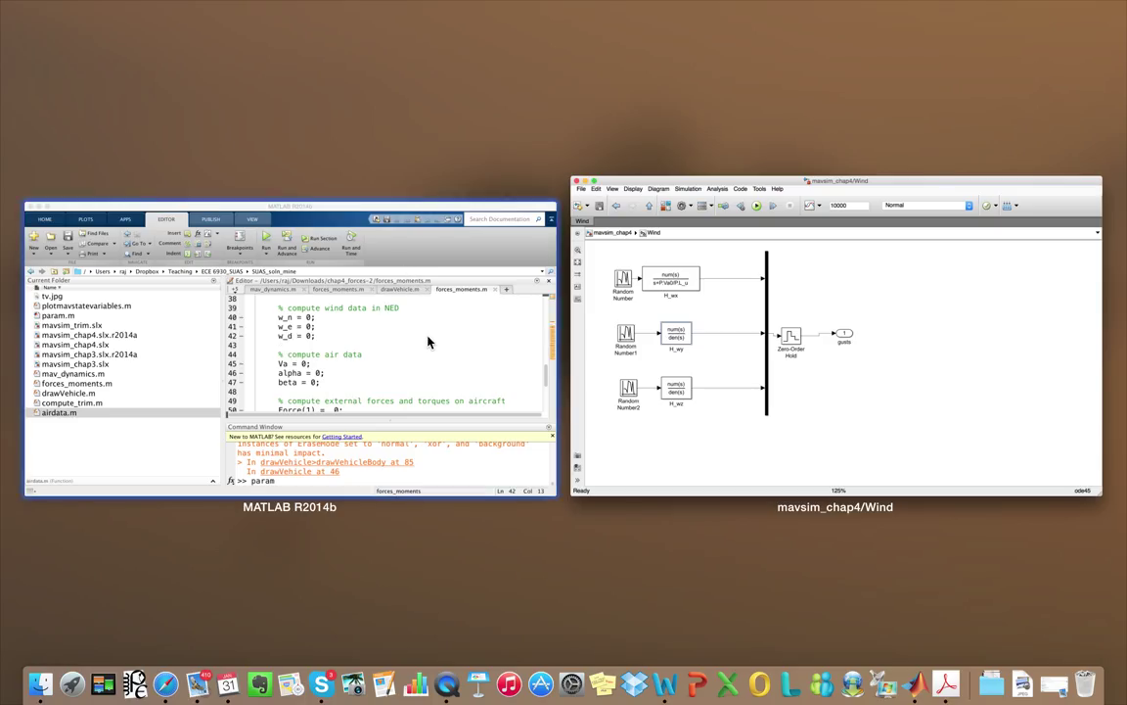
{"action": "left_click", "coordinate": [428, 341]}
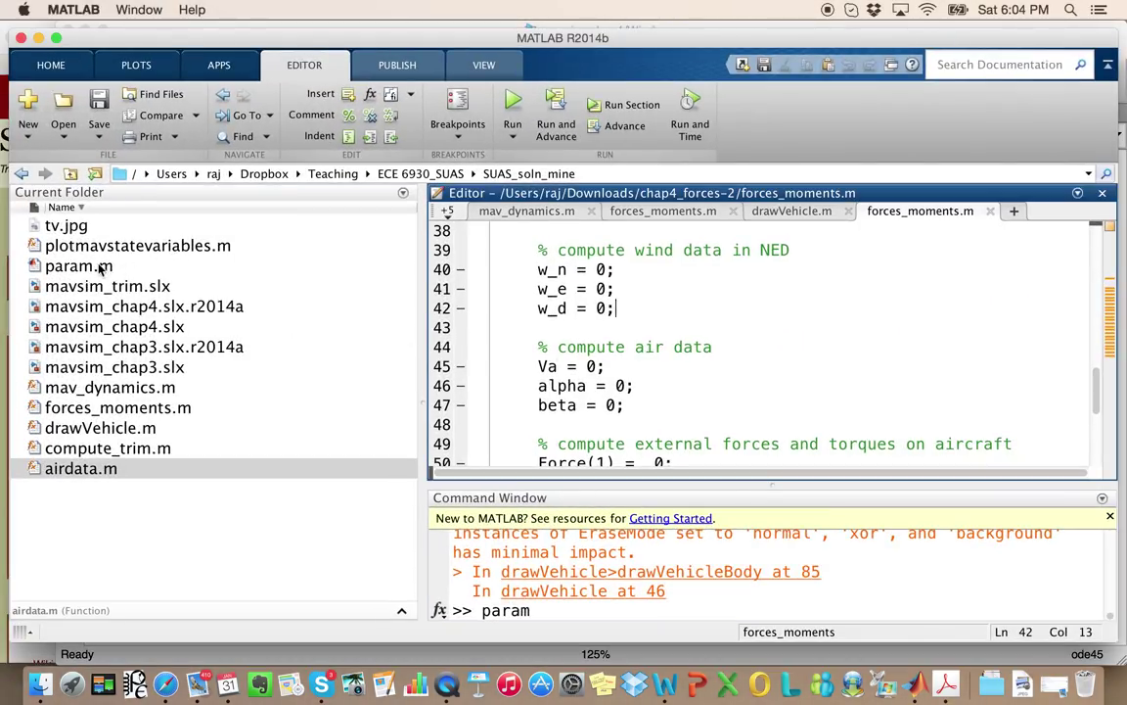
- Open param.m and highlight its Wind parameters section
{"action": "double_click", "coordinate": [145, 266]}
{"action": "scroll", "coordinate": [804, 335], "scroll_direction": "down", "scroll_amount": 2}
{"action": "scroll", "coordinate": [803, 336], "scroll_direction": "down", "scroll_amount": 3}
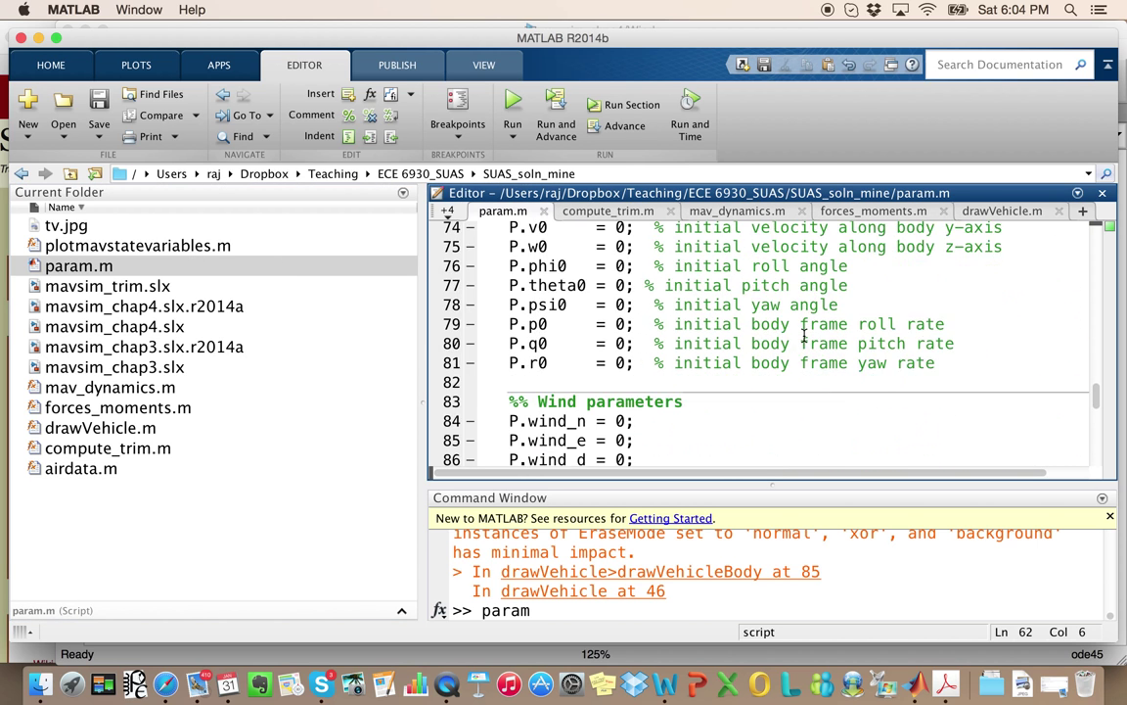
{"action": "scroll", "coordinate": [803, 335], "scroll_direction": "down", "scroll_amount": 2}
{"action": "scroll", "coordinate": [803, 336], "scroll_direction": "down", "scroll_amount": 1}
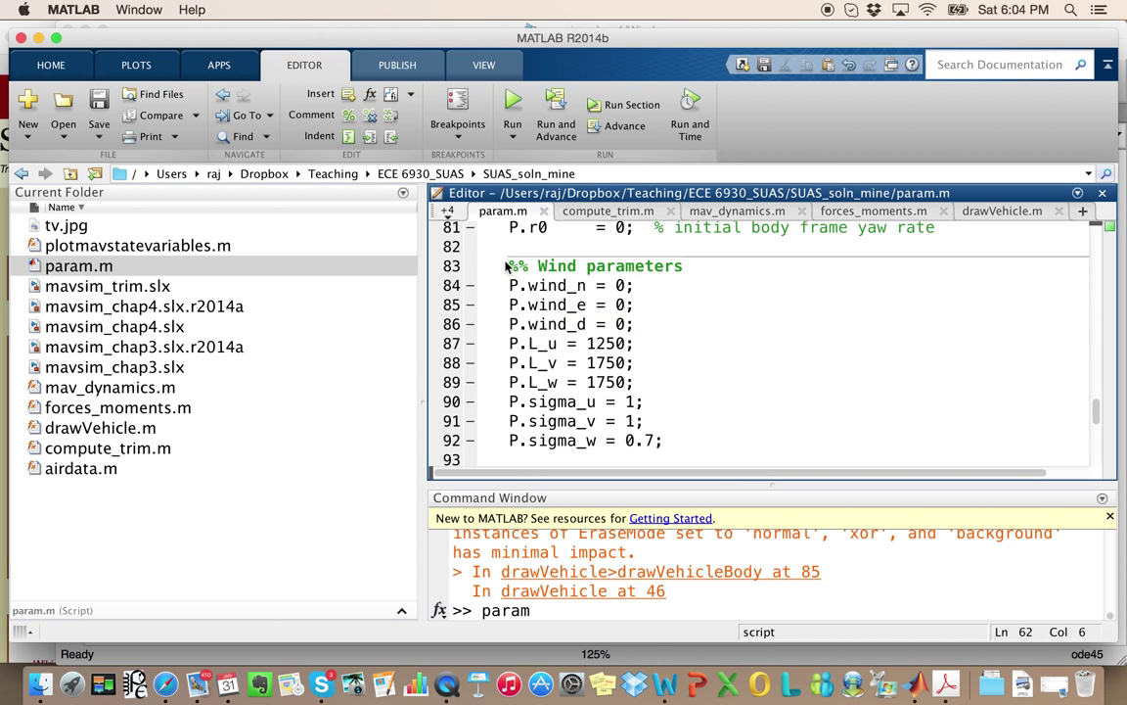
{"action": "left_click_drag", "start_coordinate": [458, 259], "coordinate": [683, 434]}
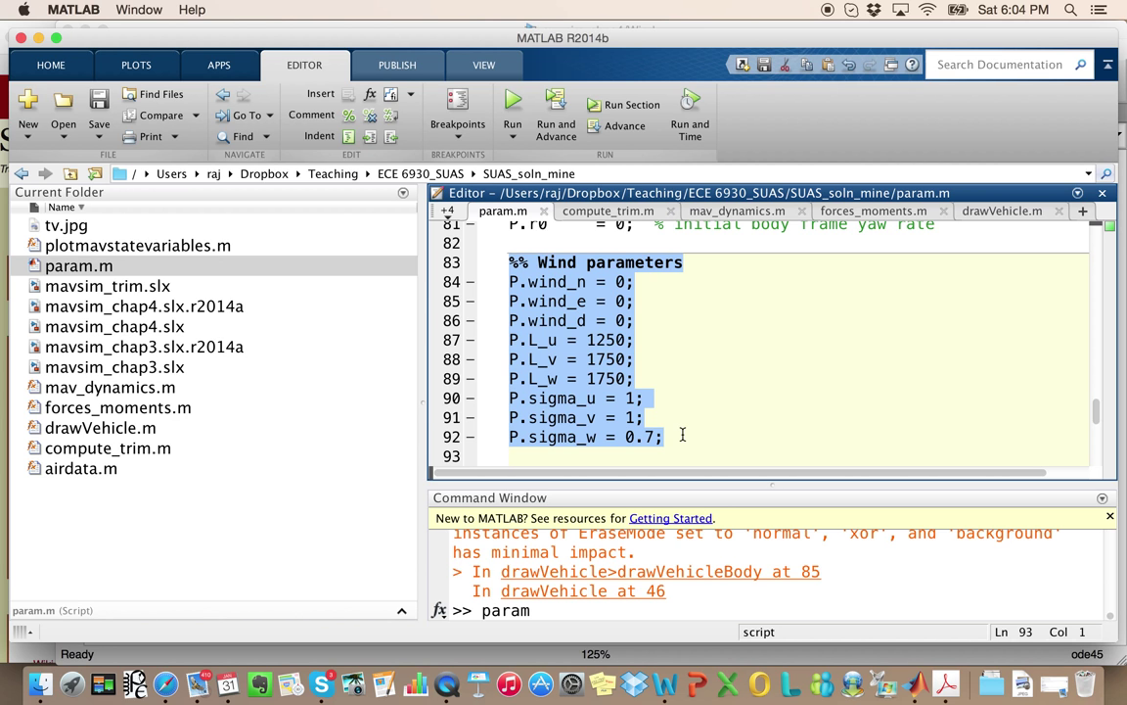
- Scroll back up in param.m and highlight the P.Va0 = 13 airspeed line
{"action": "scroll", "coordinate": [758, 366], "scroll_direction": "up", "scroll_amount": 1}
{"action": "scroll", "coordinate": [758, 366], "scroll_direction": "up", "scroll_amount": 3}
{"action": "scroll", "coordinate": [758, 364], "scroll_direction": "up", "scroll_amount": 2}
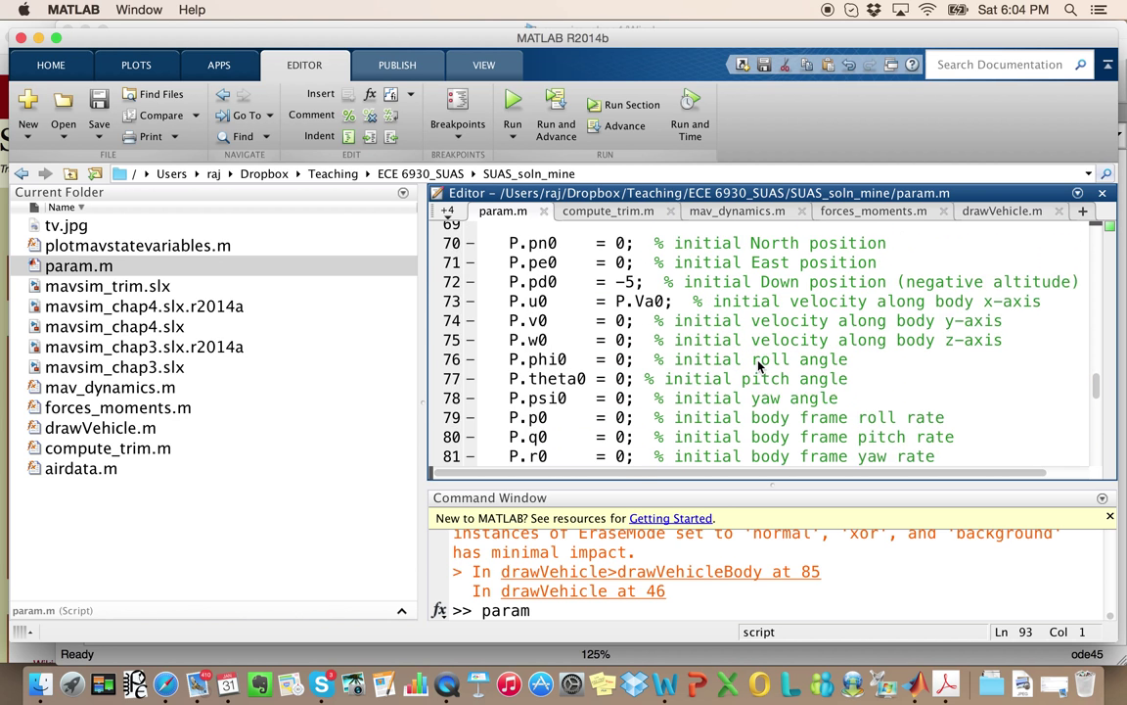
{"action": "scroll", "coordinate": [758, 362], "scroll_direction": "up", "scroll_amount": 1}
{"action": "scroll", "coordinate": [758, 364], "scroll_direction": "up", "scroll_amount": 2}
{"action": "scroll", "coordinate": [758, 364], "scroll_direction": "up", "scroll_amount": 2}
{"action": "scroll", "coordinate": [759, 363], "scroll_direction": "up", "scroll_amount": 2}
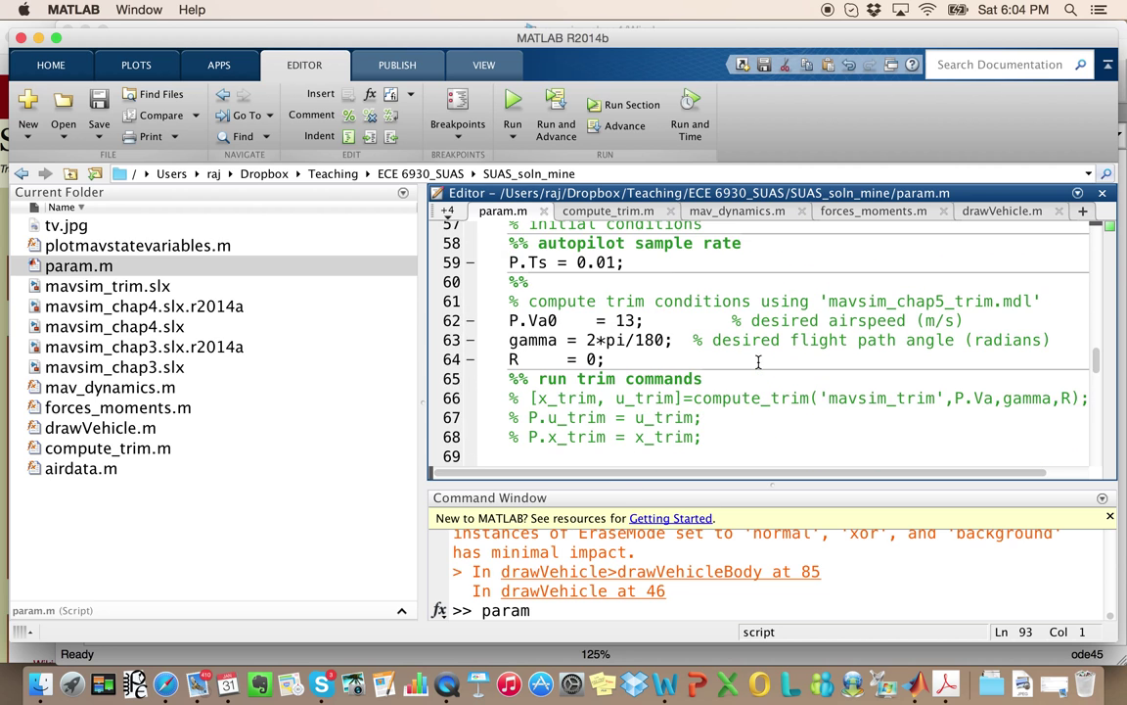
{"action": "left_click_drag", "start_coordinate": [509, 320], "coordinate": [644, 321]}
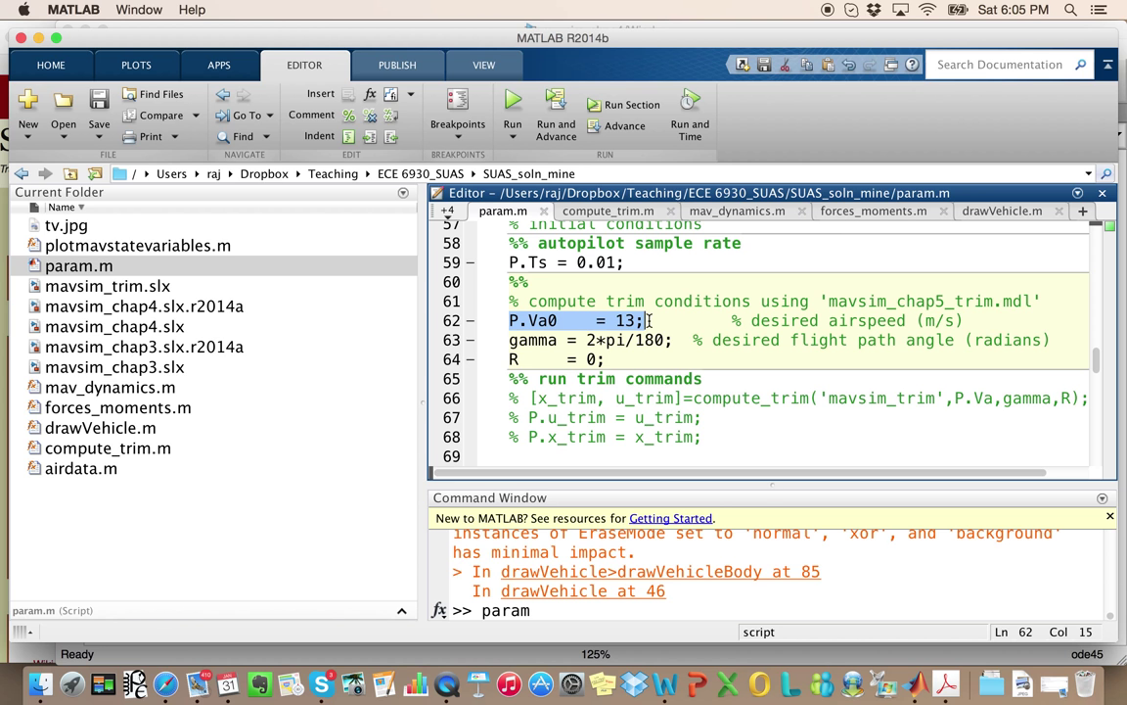
- Compare P.Va0 with the Wind subsystem's H_wx block, switching between it and the param.m editor
{"action": "key", "text": "ctrl+Up"}
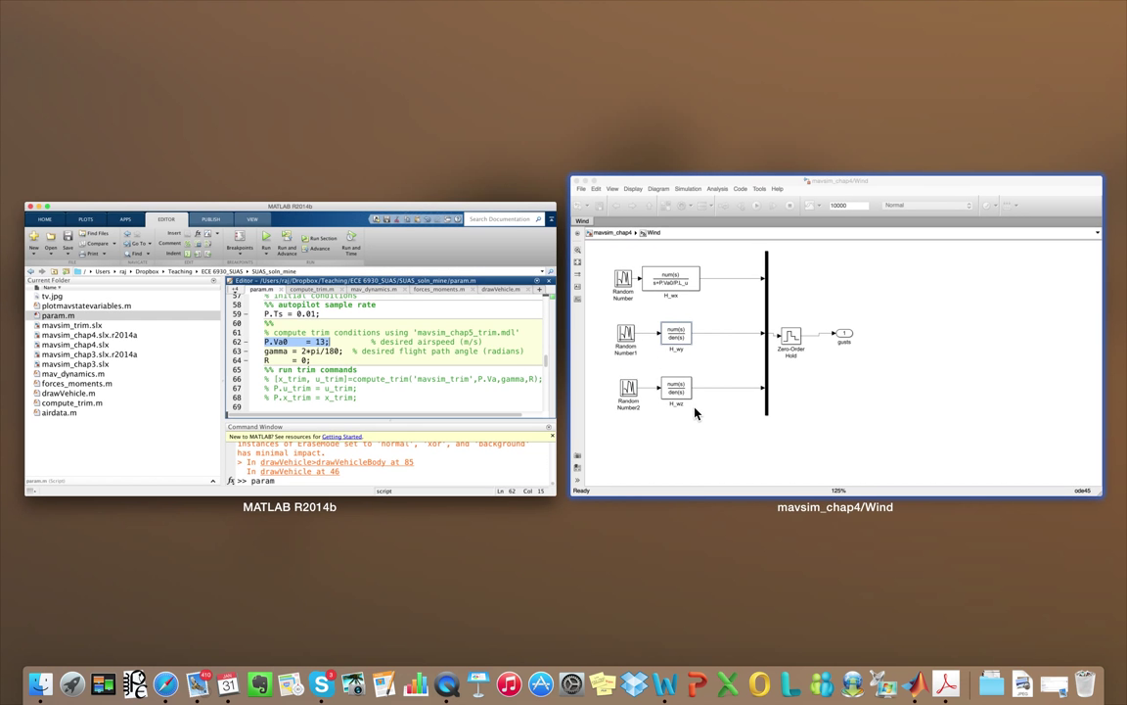
{"action": "left_click", "coordinate": [624, 366]}
{"action": "left_click", "coordinate": [248, 241]}
{"action": "key", "text": "ctrl+Up"}
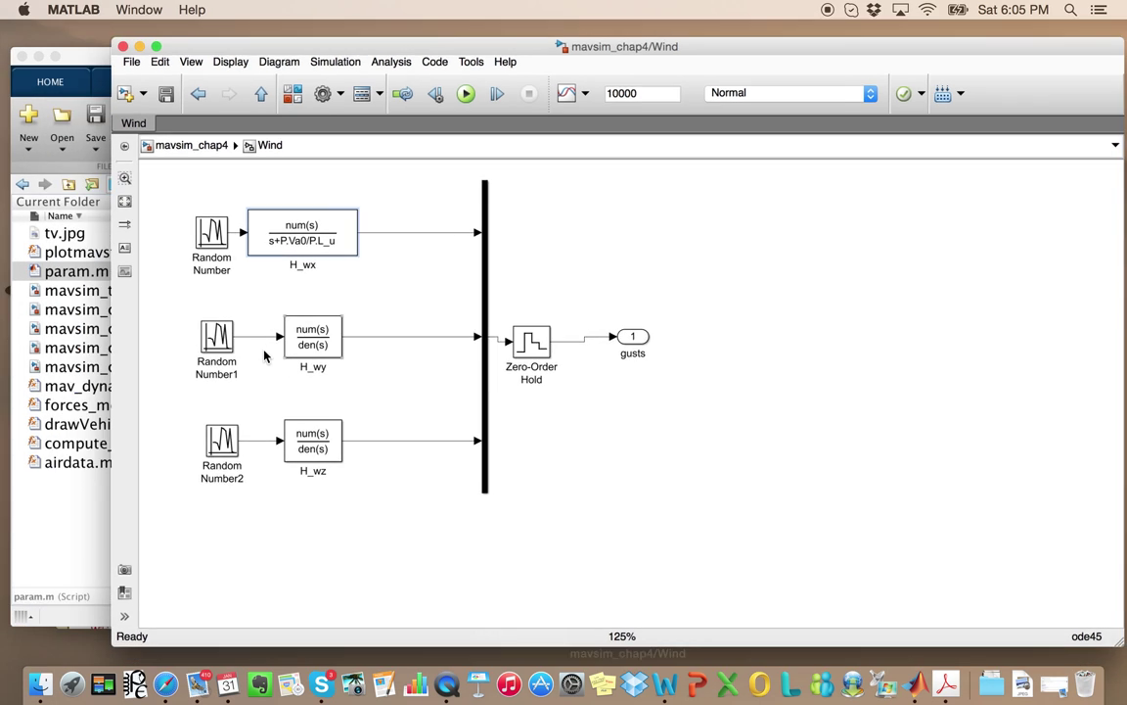
{"action": "left_click", "coordinate": [366, 362]}
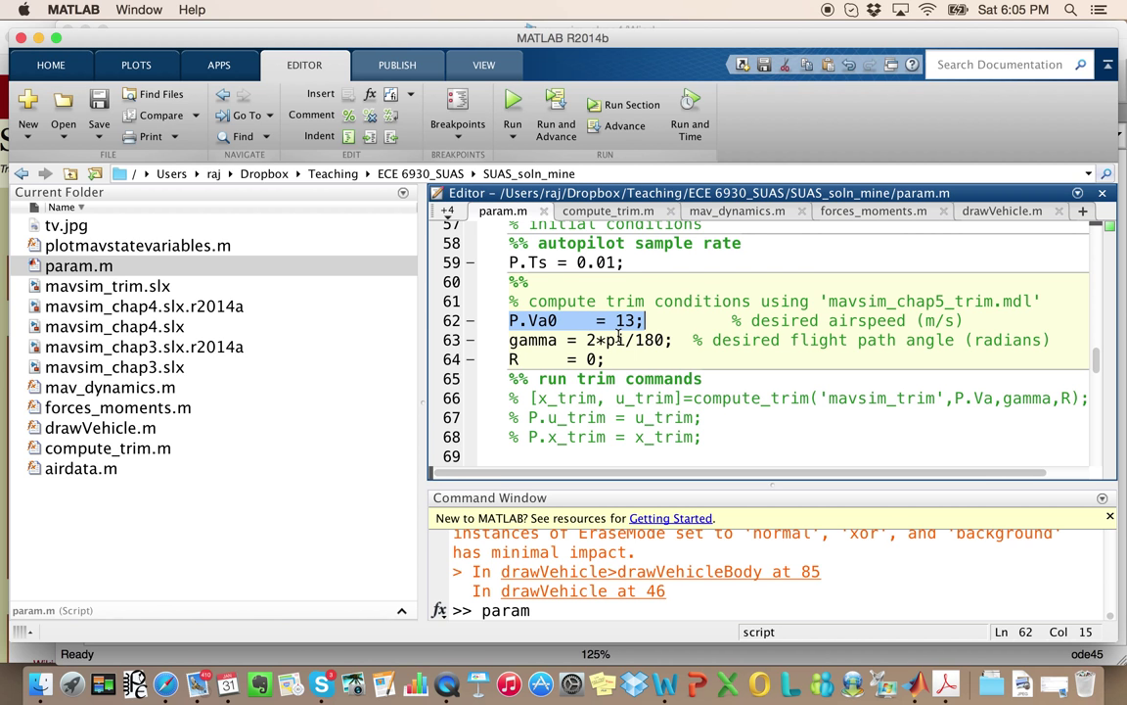
{"action": "key", "text": "ctrl+Up"}
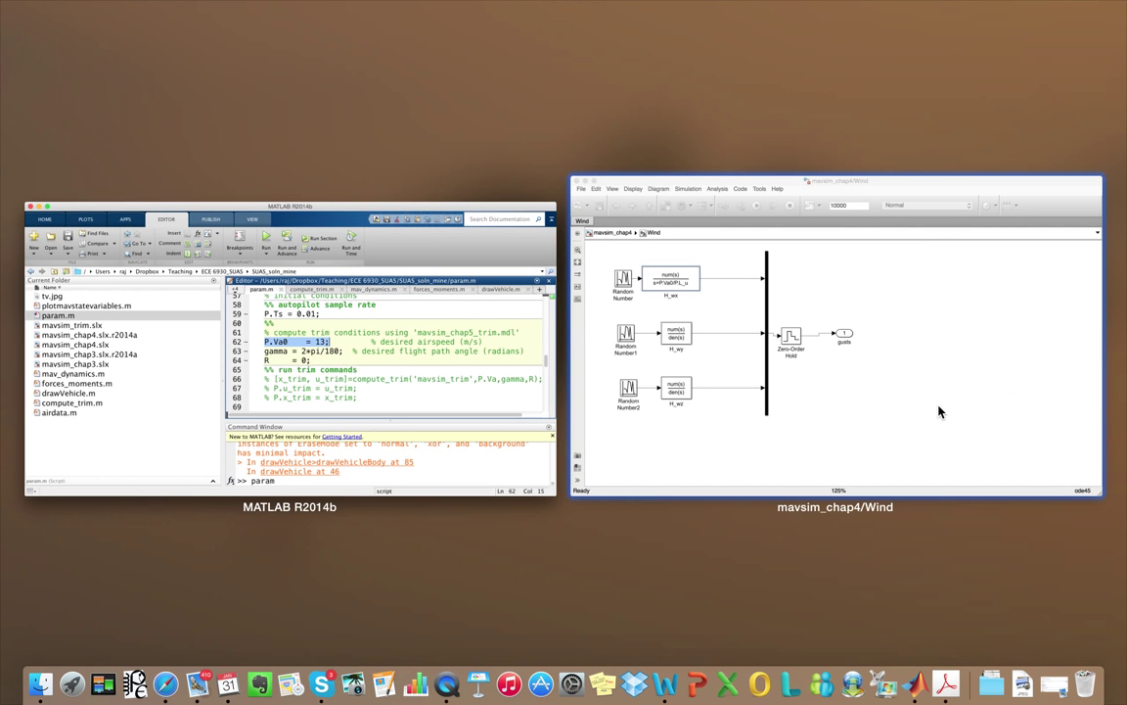
{"action": "left_click", "coordinate": [937, 411]}
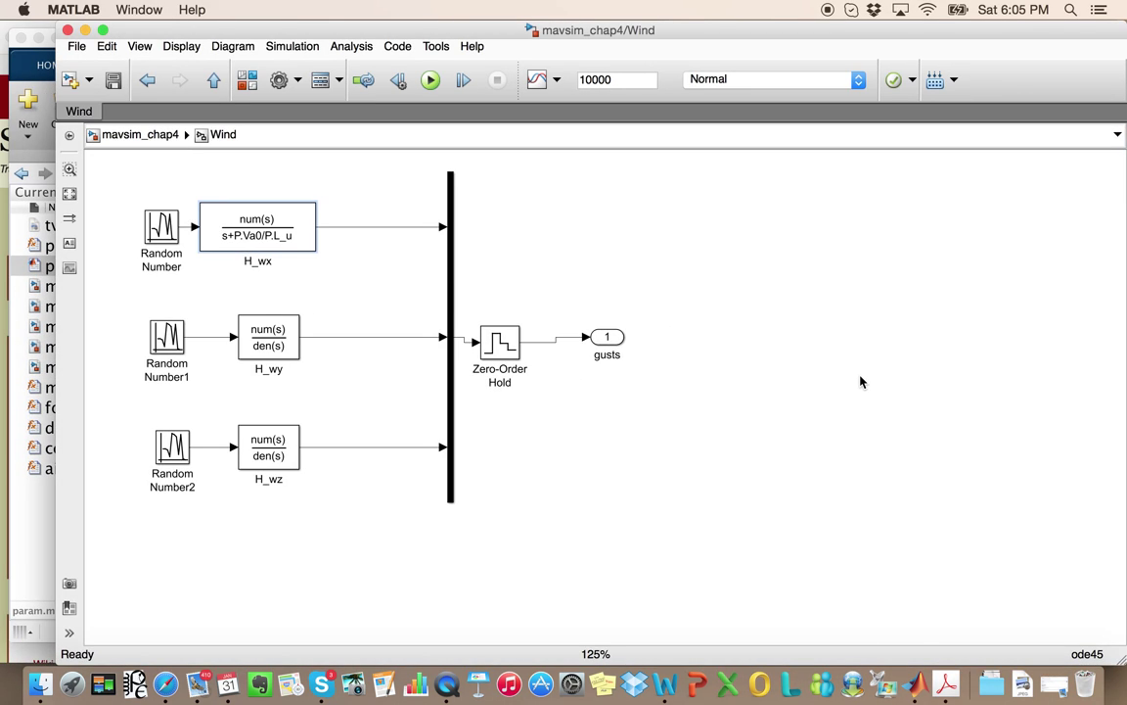
{"action": "key", "text": "ctrl+Up"}
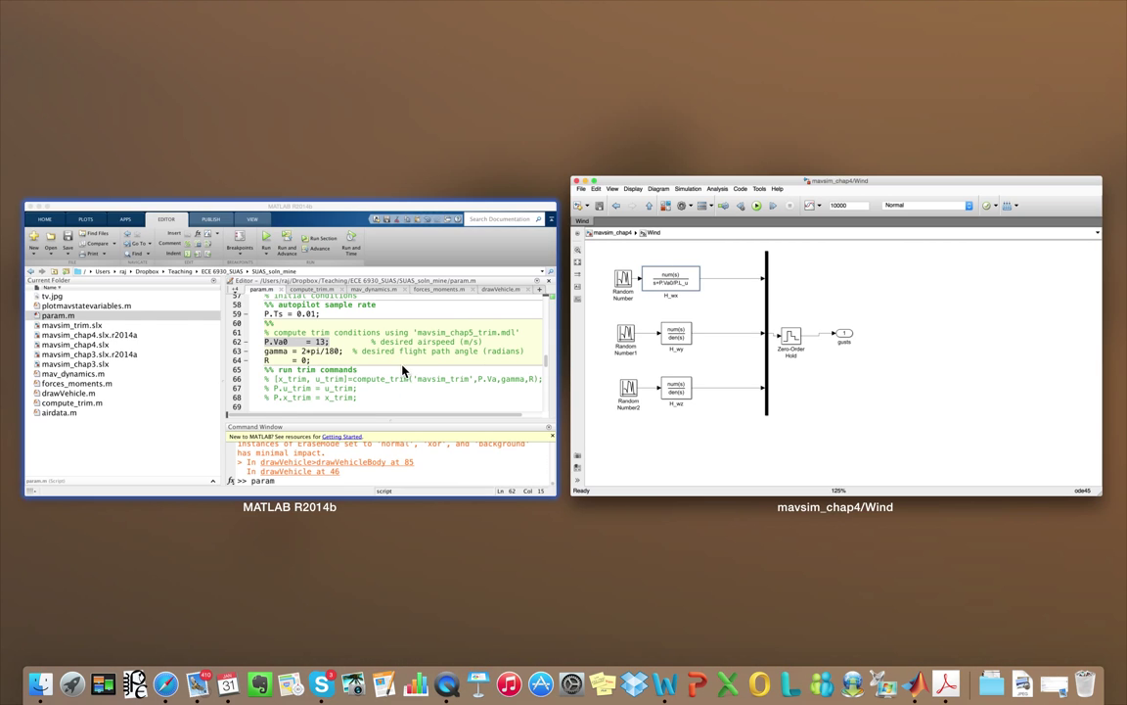
{"action": "left_click", "coordinate": [361, 326]}
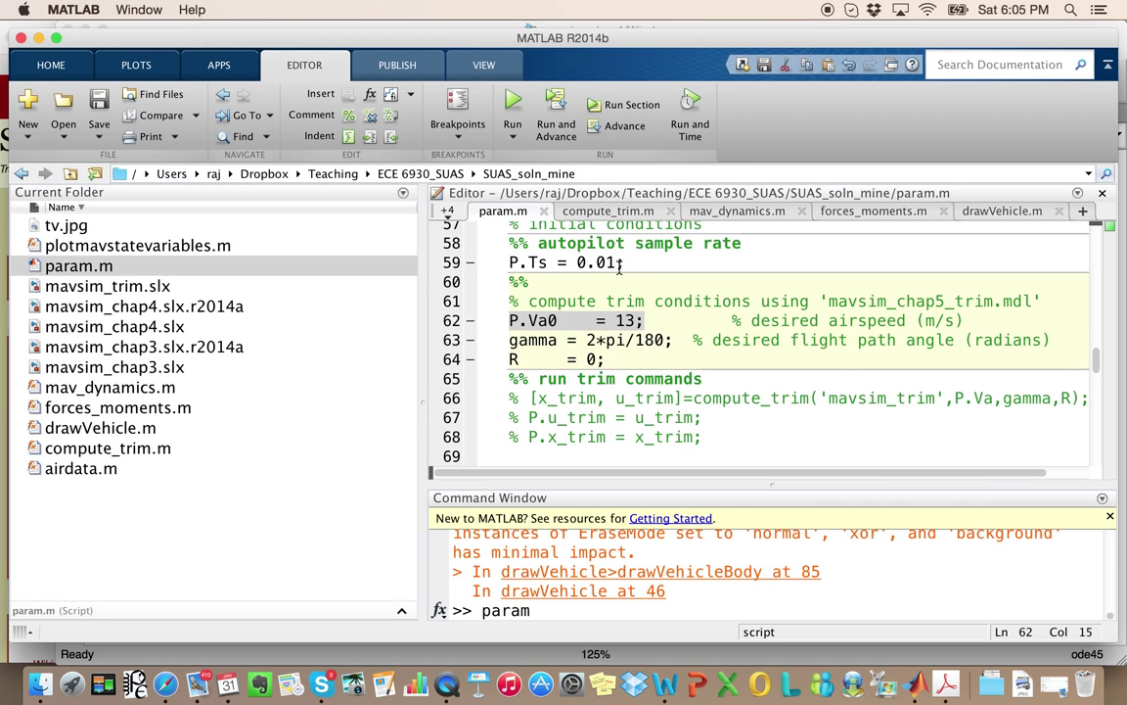
- Scroll forces_moments.m down to its output line 164
{"action": "left_click", "coordinate": [872, 213]}
{"action": "scroll", "coordinate": [823, 314], "scroll_direction": "down", "scroll_amount": 3}
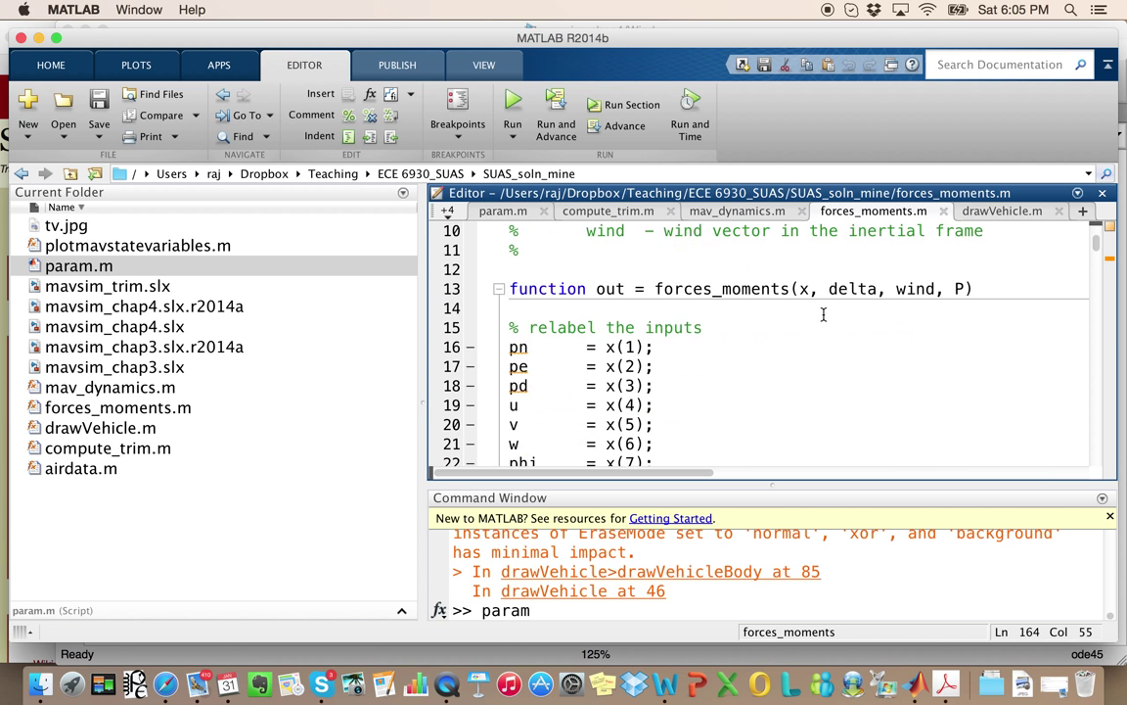
{"action": "scroll", "coordinate": [823, 314], "scroll_direction": "down", "scroll_amount": 9}
{"action": "scroll", "coordinate": [823, 314], "scroll_direction": "down", "scroll_amount": 10}
{"action": "scroll", "coordinate": [823, 314], "scroll_direction": "down", "scroll_amount": 3}
{"action": "scroll", "coordinate": [823, 313], "scroll_direction": "down", "scroll_amount": 4}
{"action": "scroll", "coordinate": [823, 311], "scroll_direction": "down", "scroll_amount": 8}
{"action": "scroll", "coordinate": [823, 311], "scroll_direction": "down", "scroll_amount": 3}
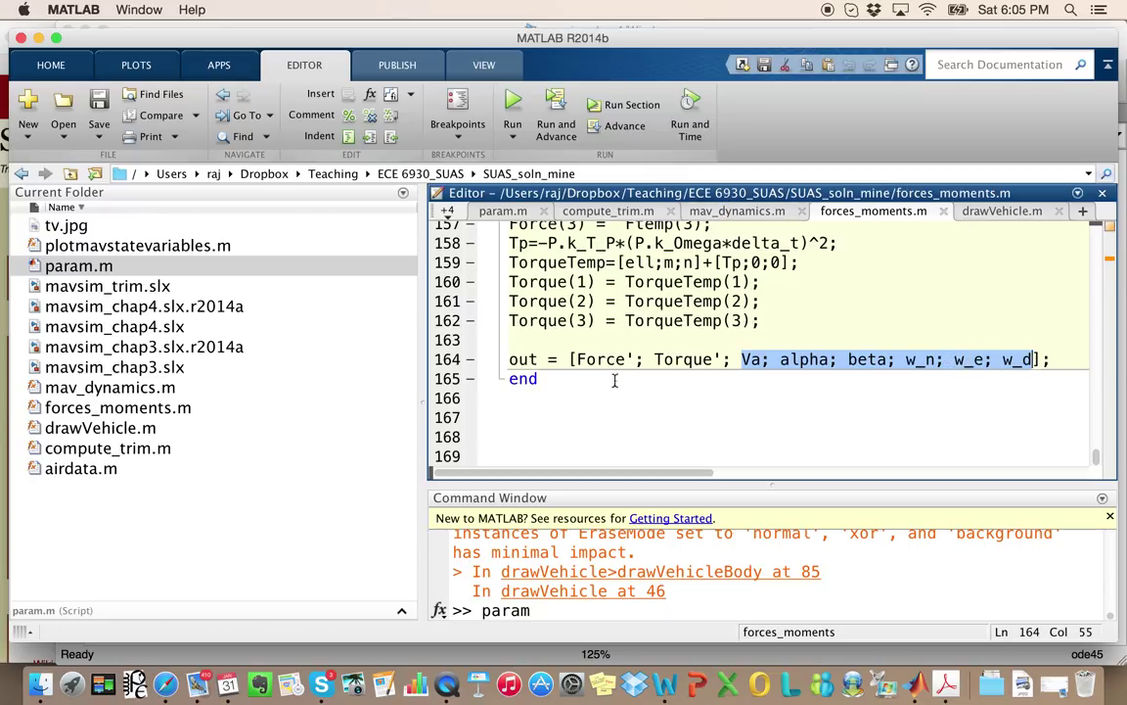
- Bring up the Wind subsystem window and go up to the top-level mavsim_chap4 diagram
{"action": "key", "text": "ctrl+Up"}
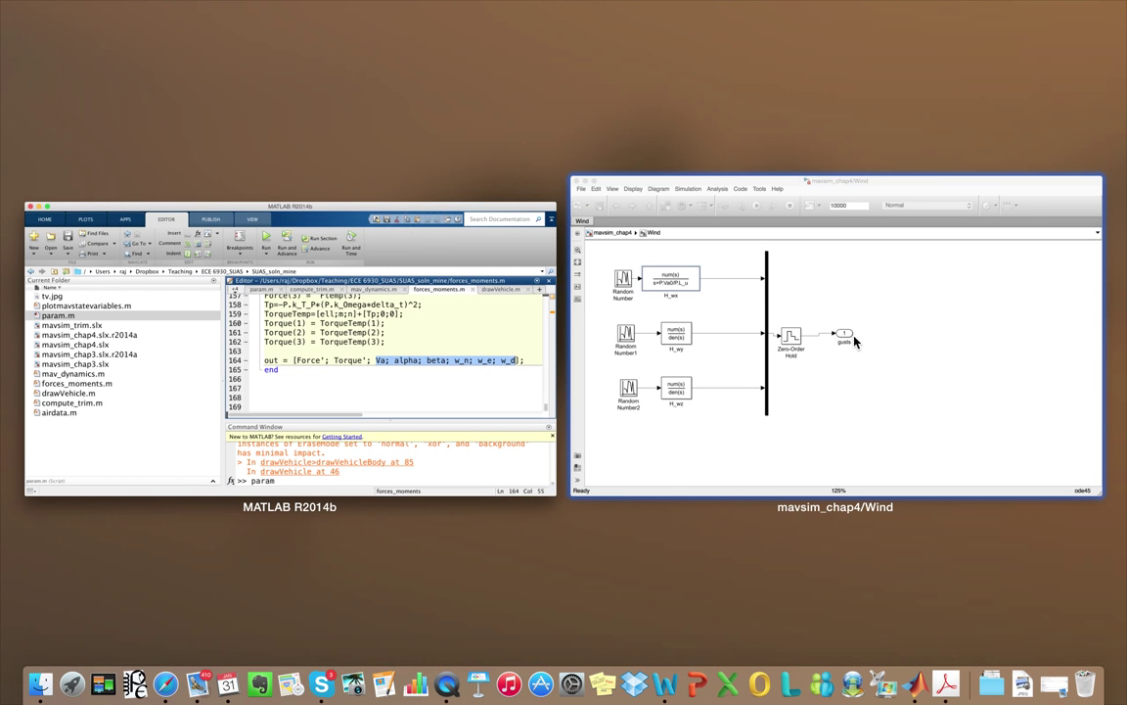
{"action": "left_click", "coordinate": [873, 372]}
{"action": "left_click", "coordinate": [139, 135]}
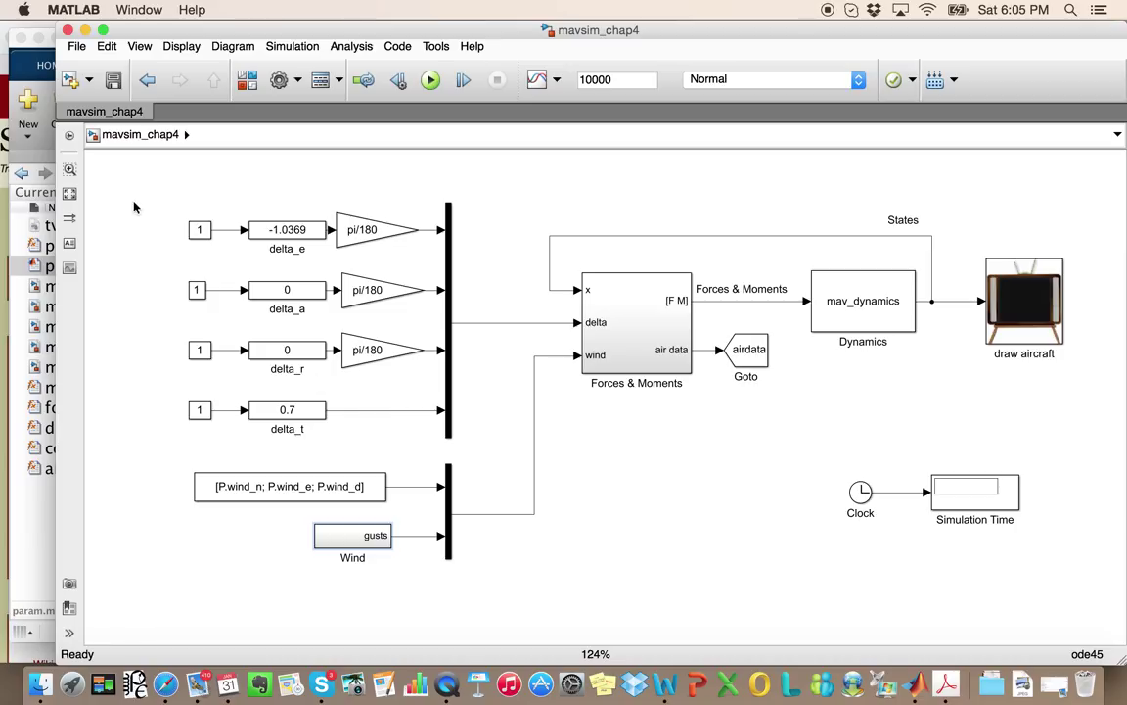
- Close the model, rerun param.m, and reopen mavsim_chap4.slx
{"action": "left_click", "coordinate": [68, 30]}
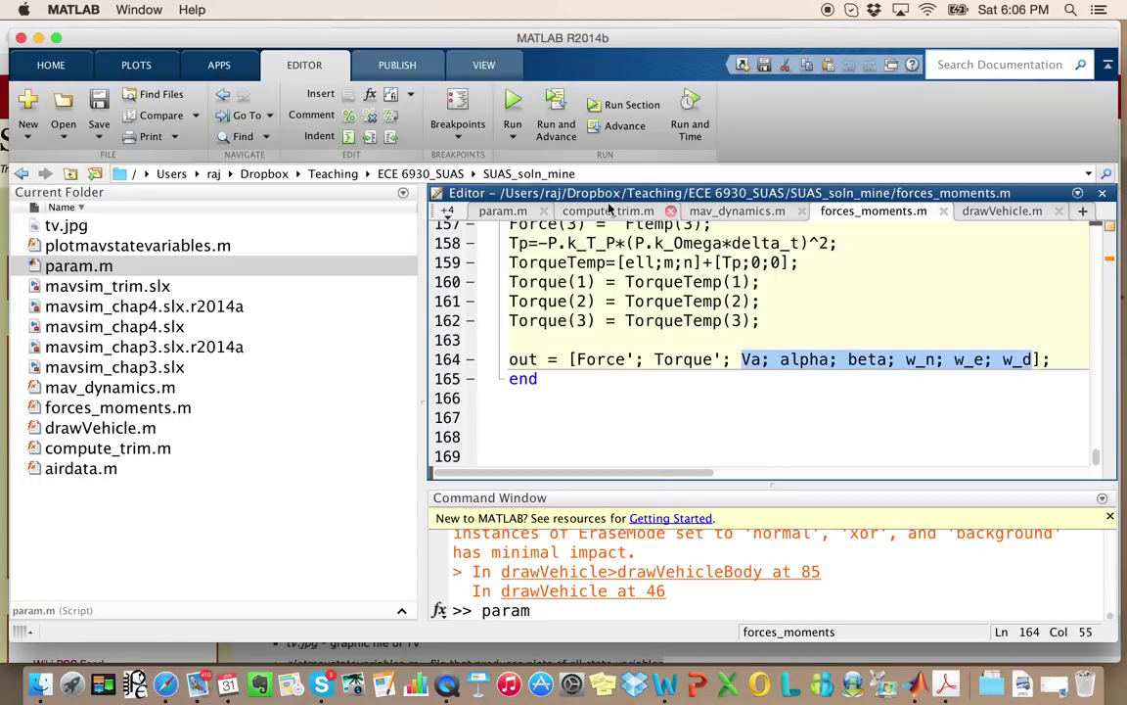
{"action": "left_click", "coordinate": [502, 211]}
{"action": "left_click", "coordinate": [518, 129]}
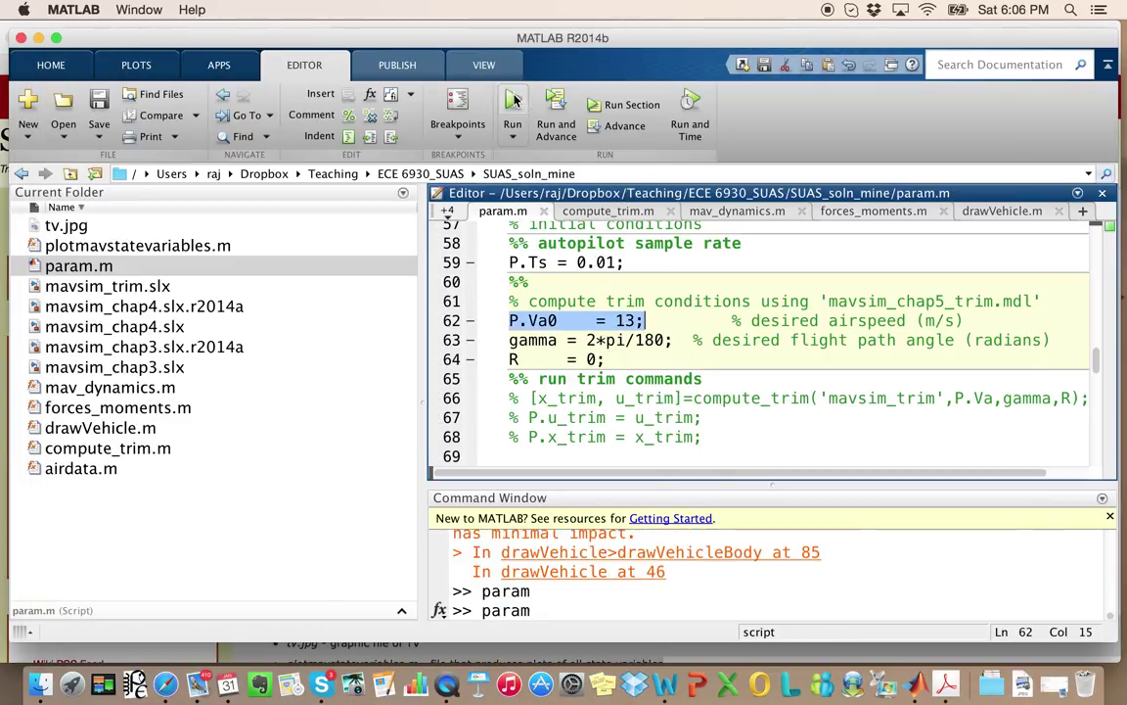
{"action": "left_click", "coordinate": [82, 327]}
{"action": "double_click", "coordinate": [84, 332]}
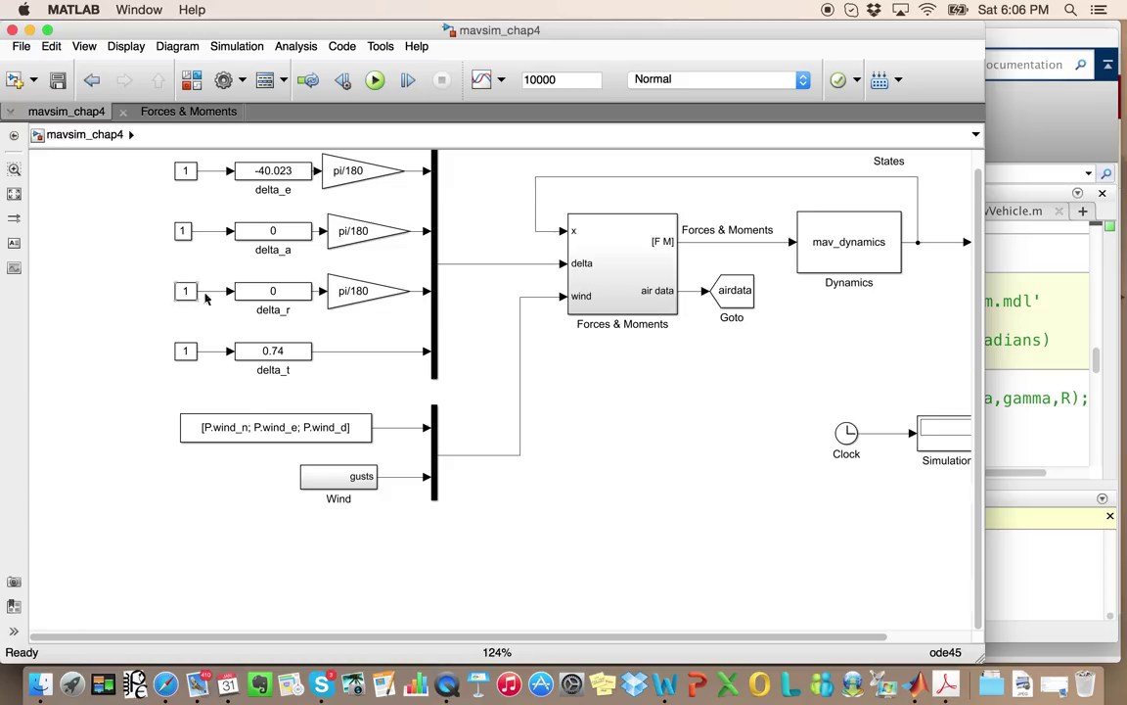
- Simulate mavsim_chap4, move Figure 1 aside to watch the flight, then stop the run
{"action": "left_click", "coordinate": [375, 79]}
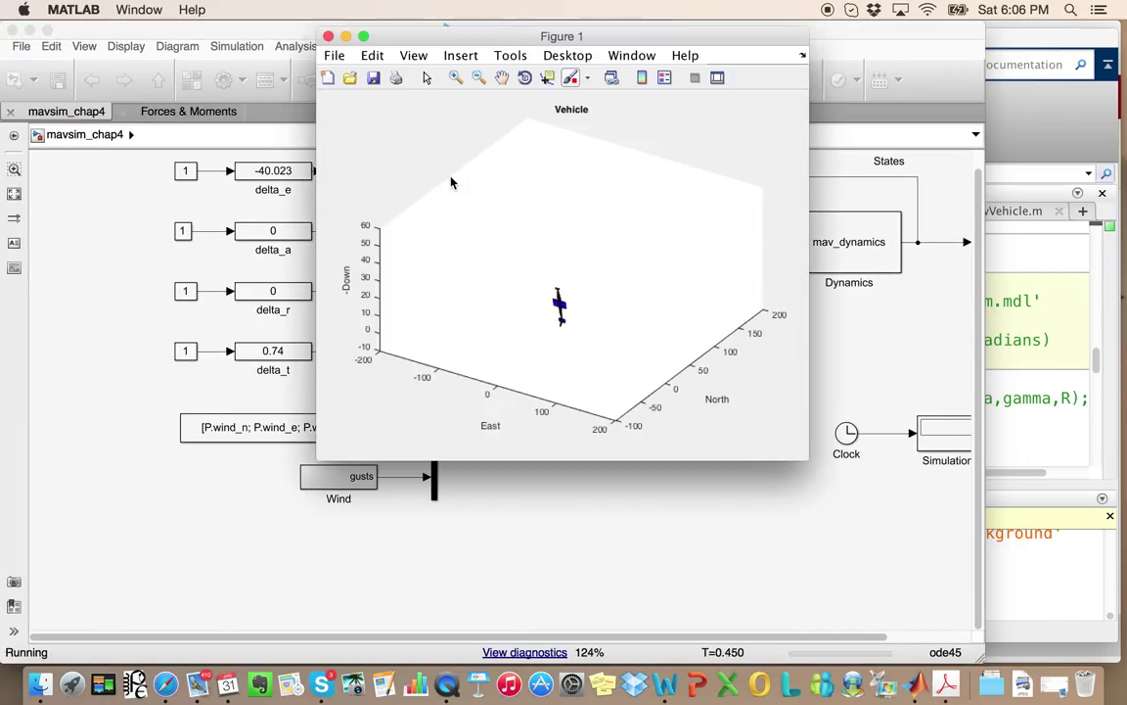
{"action": "left_click_drag", "start_coordinate": [480, 36], "coordinate": [722, 38]}
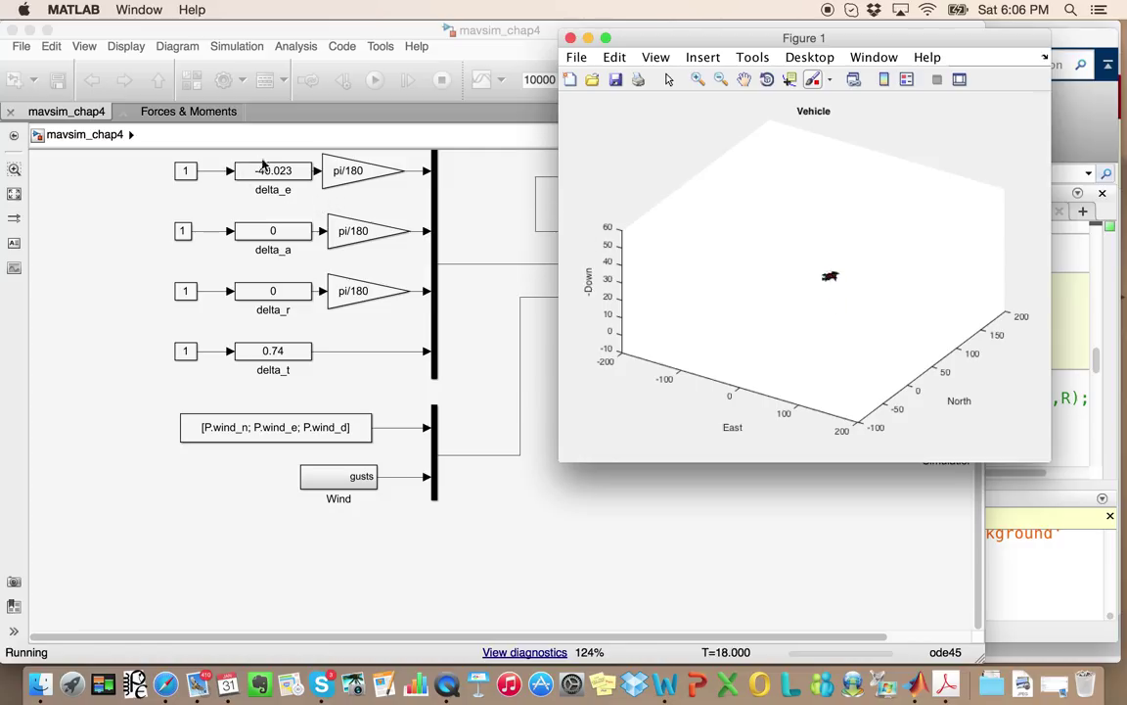
{"action": "left_click", "coordinate": [531, 510]}
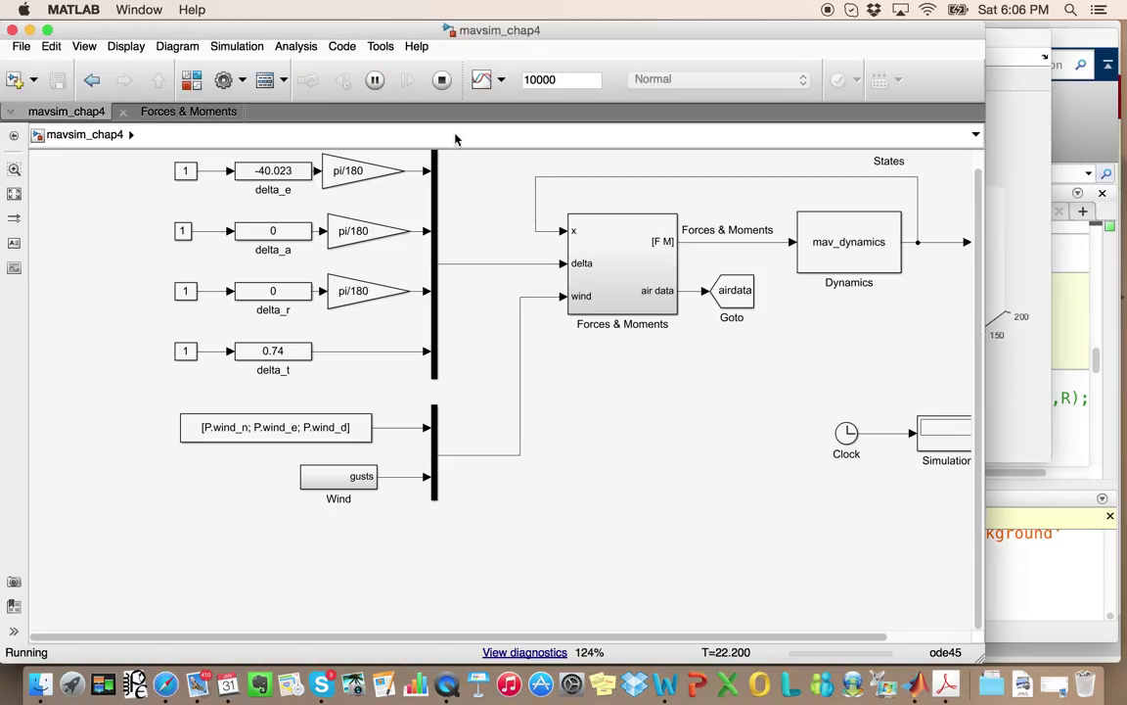
{"action": "left_click", "coordinate": [442, 80]}
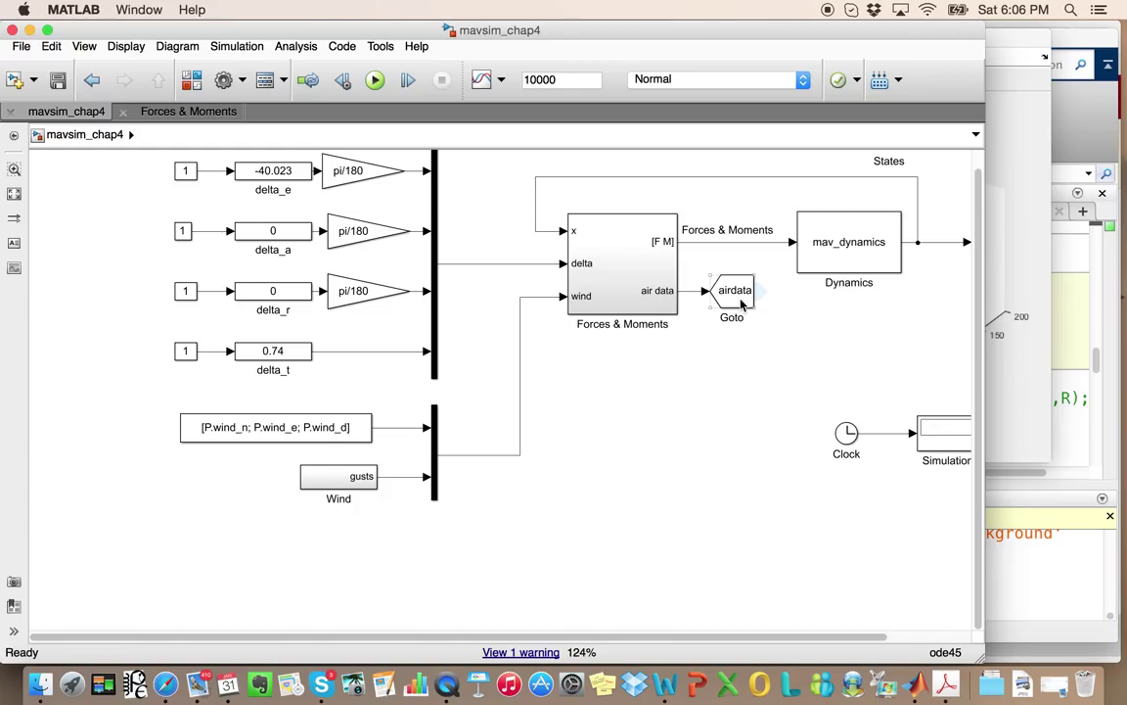
{"action": "key", "text": "ctrl+Up"}
- In forces_moments.m, highlight usages of Va, alpha, beta, w_n, w_e, w_d, then select airdata.m
{"action": "left_click", "coordinate": [668, 362]}
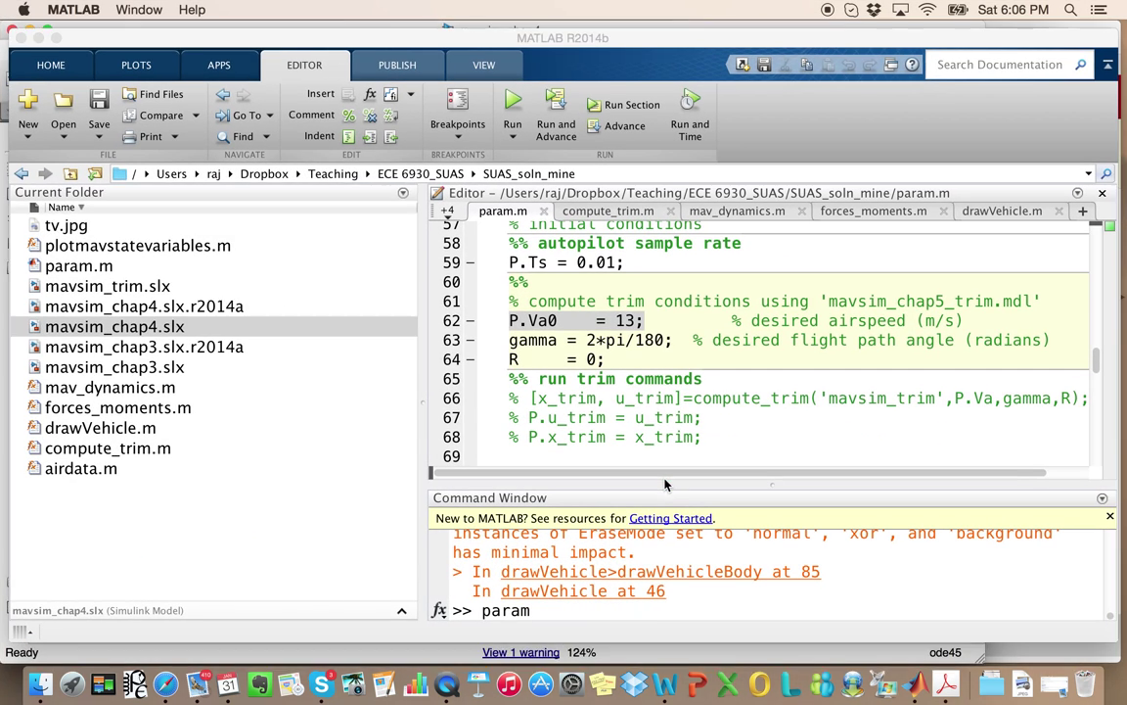
{"action": "left_click", "coordinate": [874, 210]}
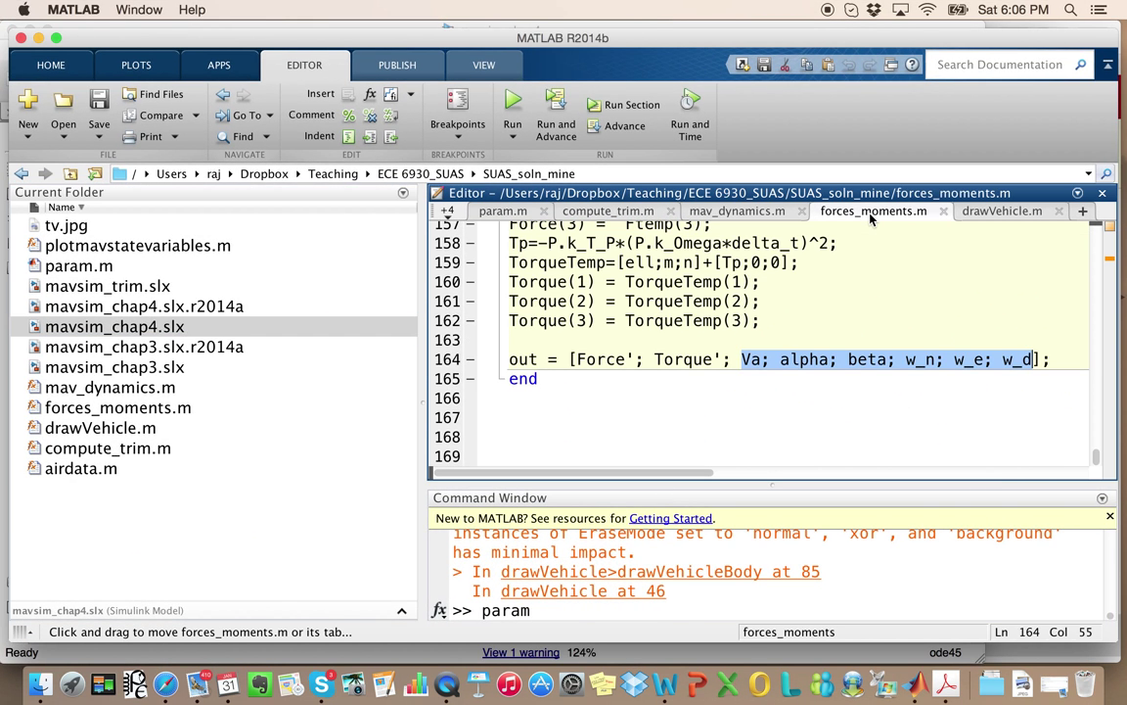
{"action": "left_click", "coordinate": [741, 360]}
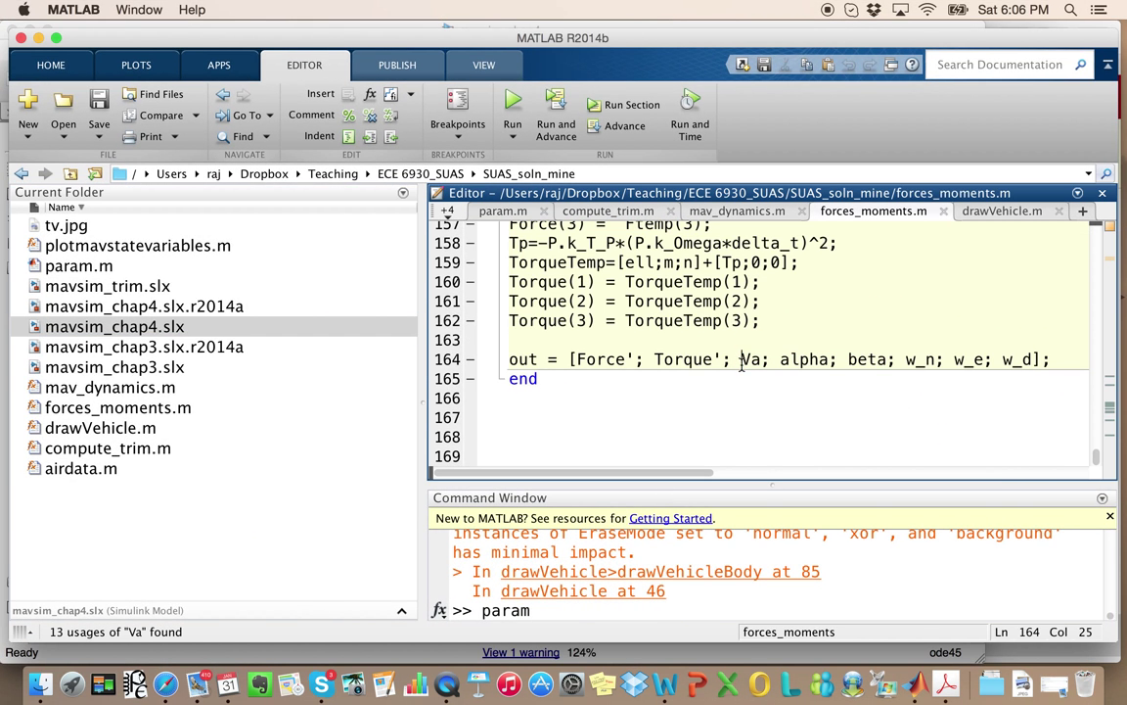
{"action": "left_click", "coordinate": [804, 360]}
{"action": "left_click", "coordinate": [867, 360]}
{"action": "left_click", "coordinate": [923, 360]}
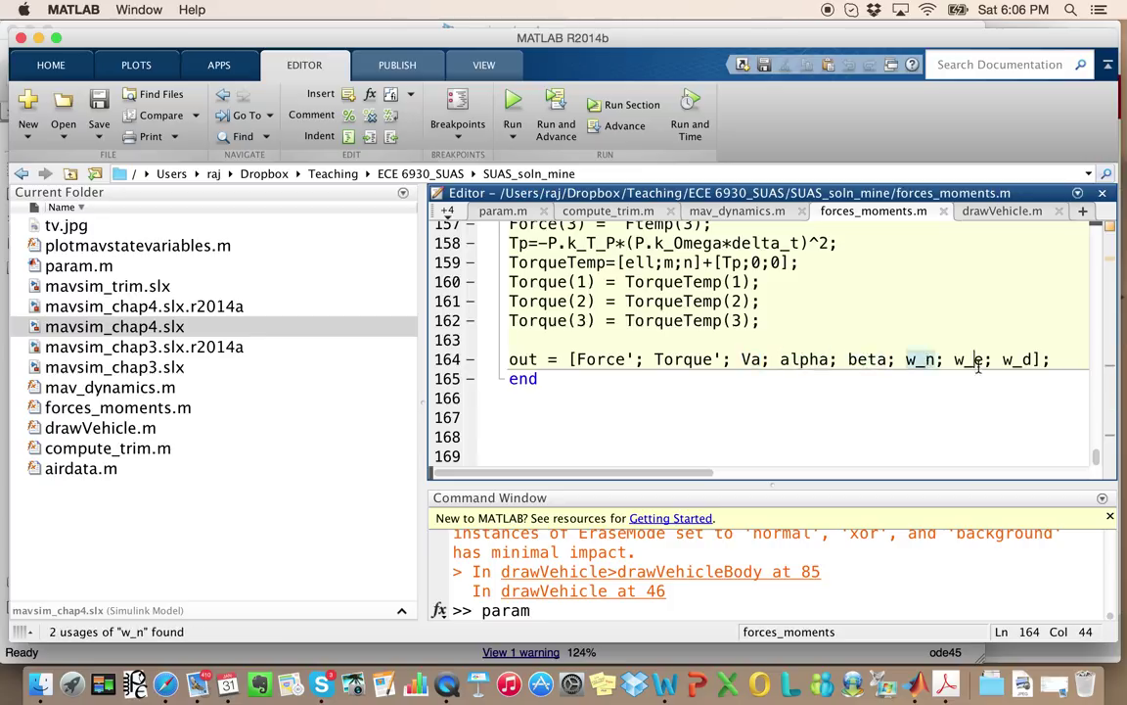
{"action": "left_click", "coordinate": [970, 360]}
{"action": "left_click", "coordinate": [1014, 359]}
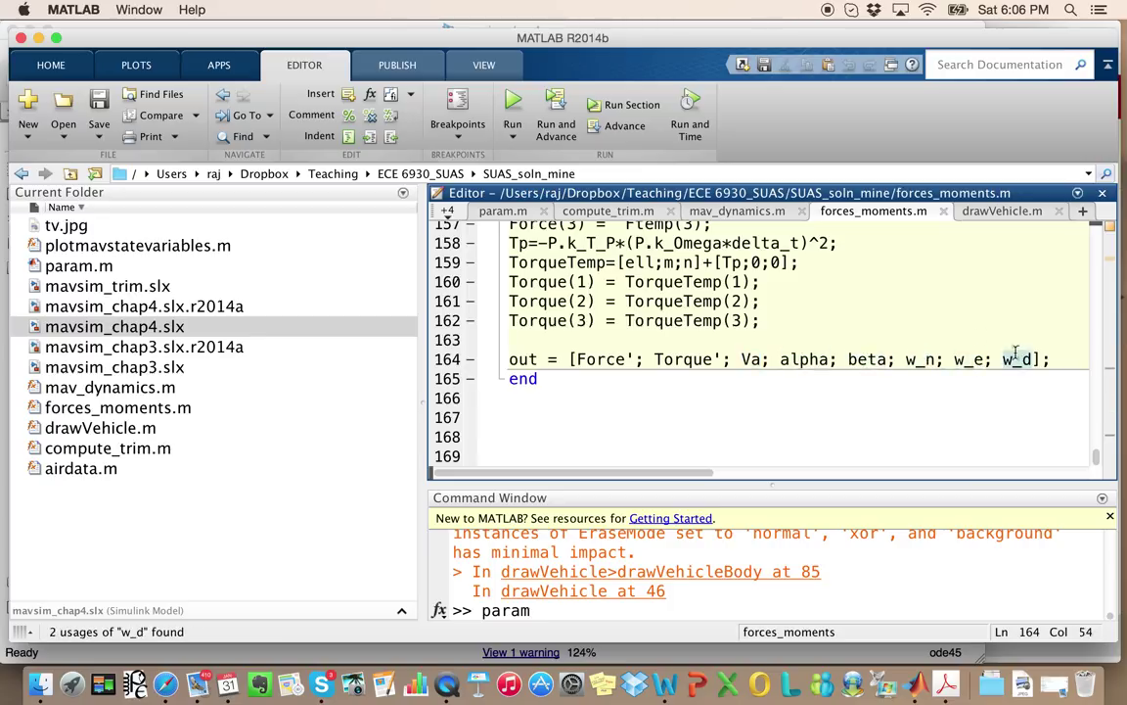
{"action": "left_click", "coordinate": [79, 468]}
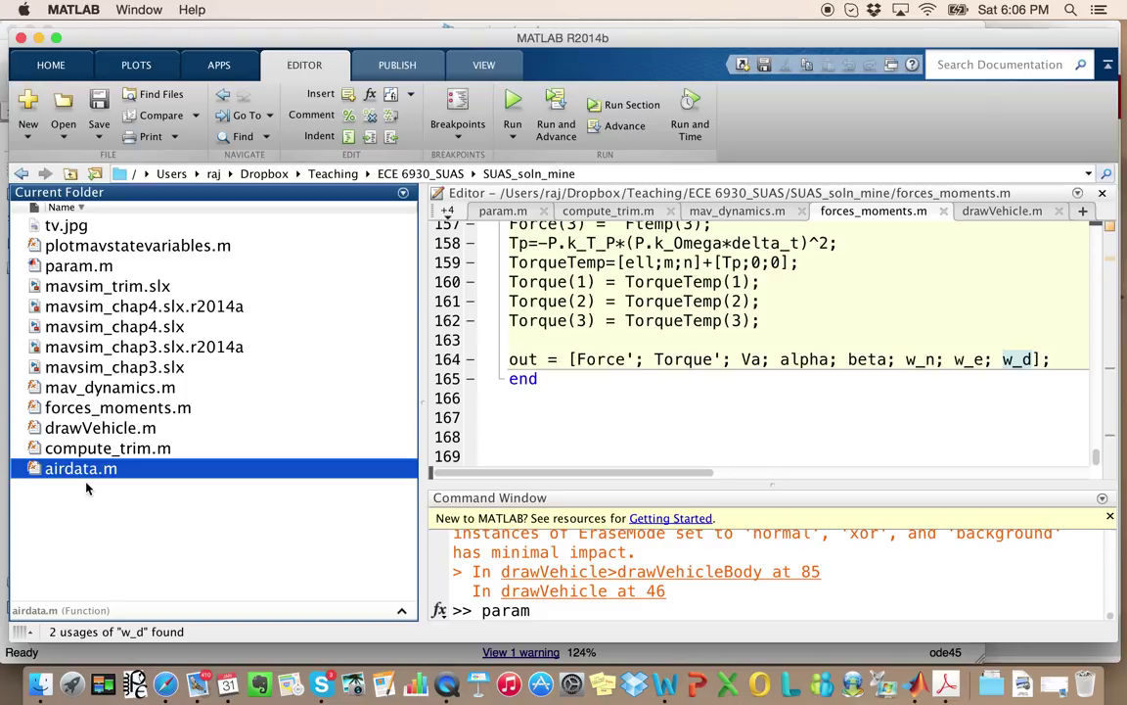